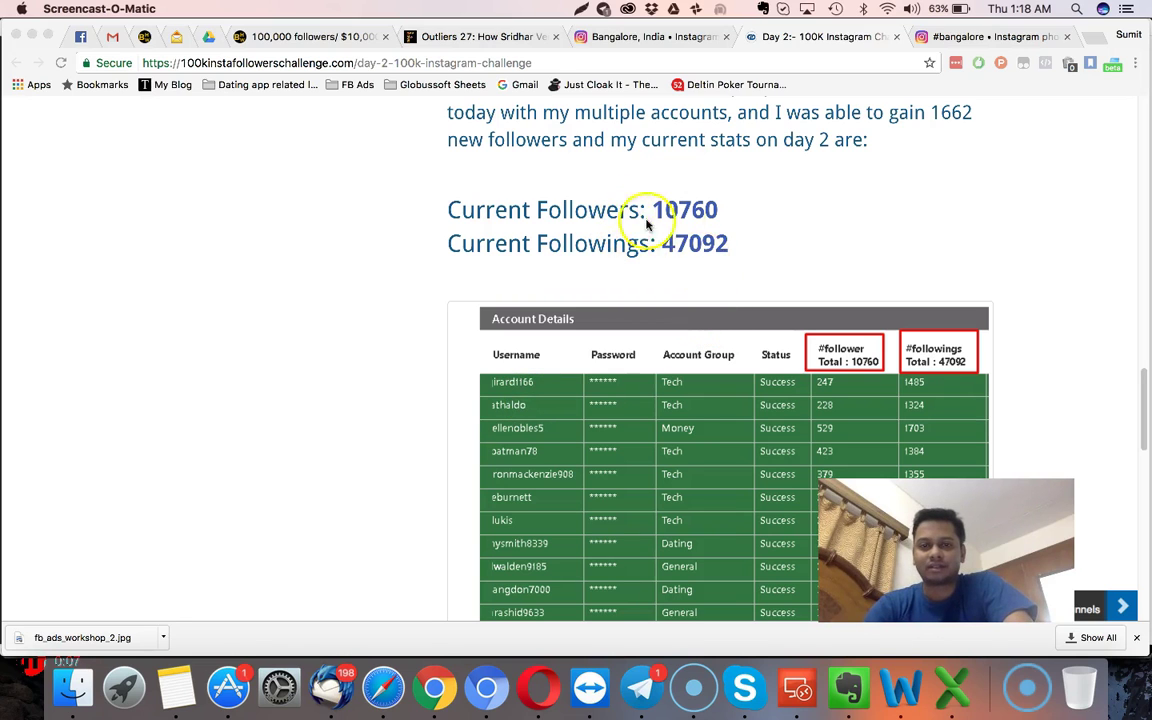
- Scroll through the day-2 blog post and switch to the GramDominator remote session
scroll(682, 219, up, 5)
scroll(702, 226, down, 2)
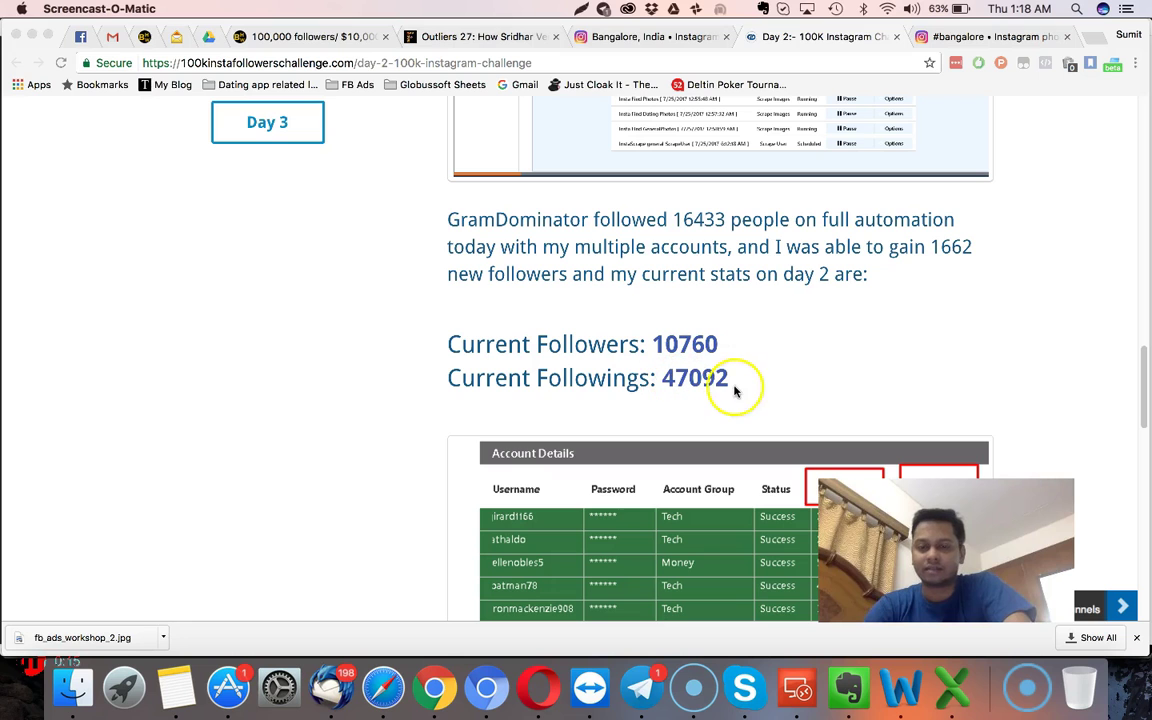
scroll(736, 390, down, 1)
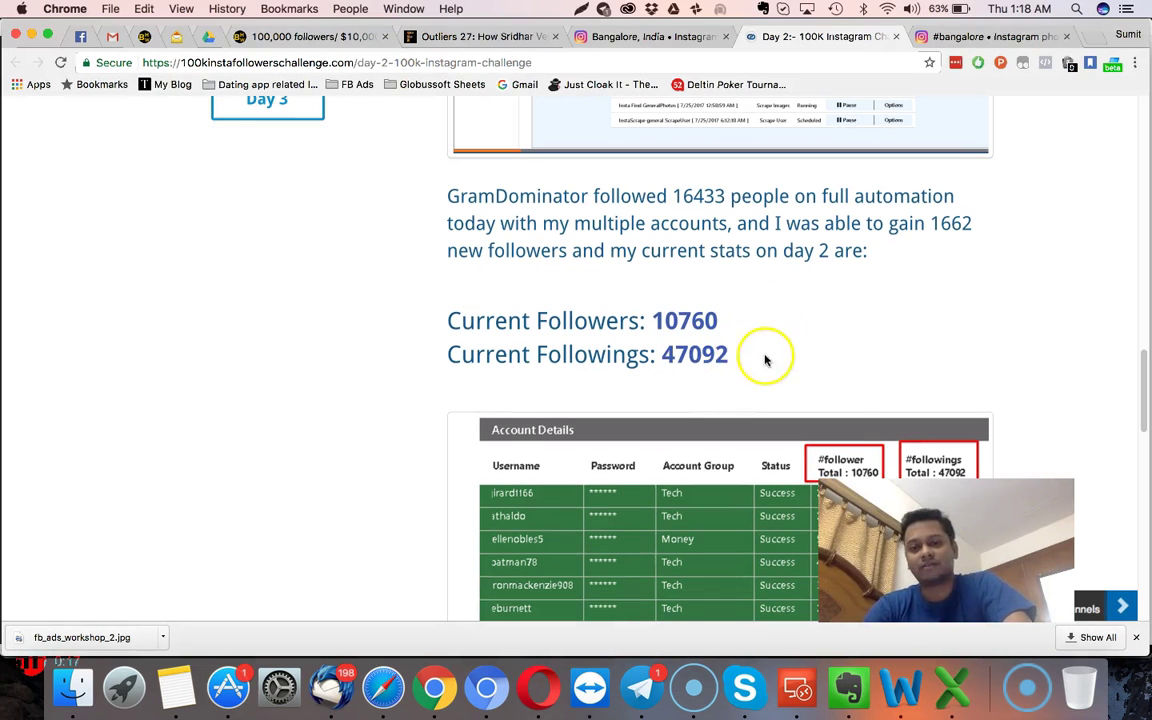
mouse_move(720, 520)
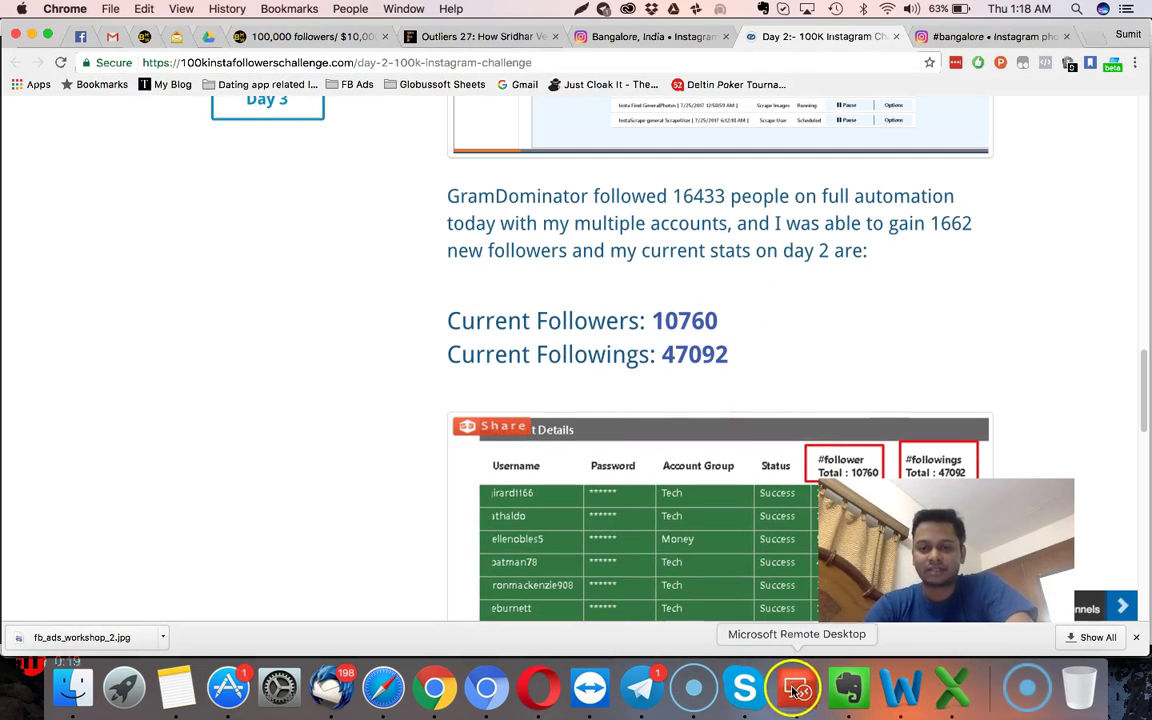
click(797, 690)
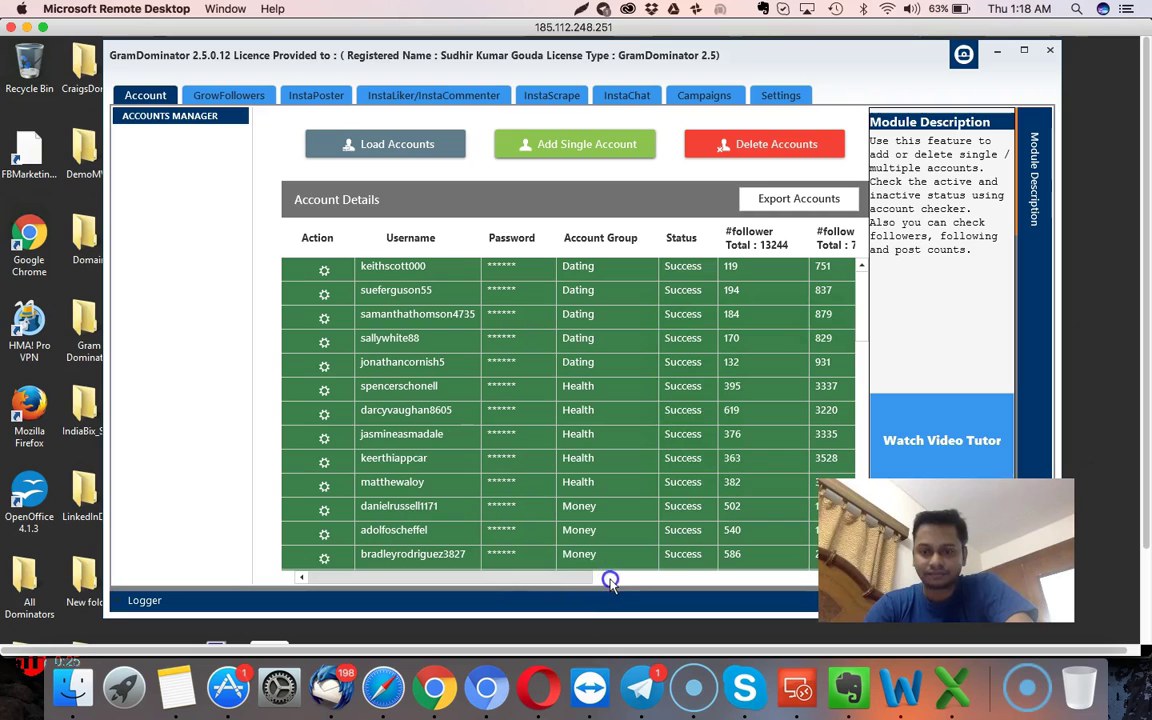
drag(595, 578, 617, 581)
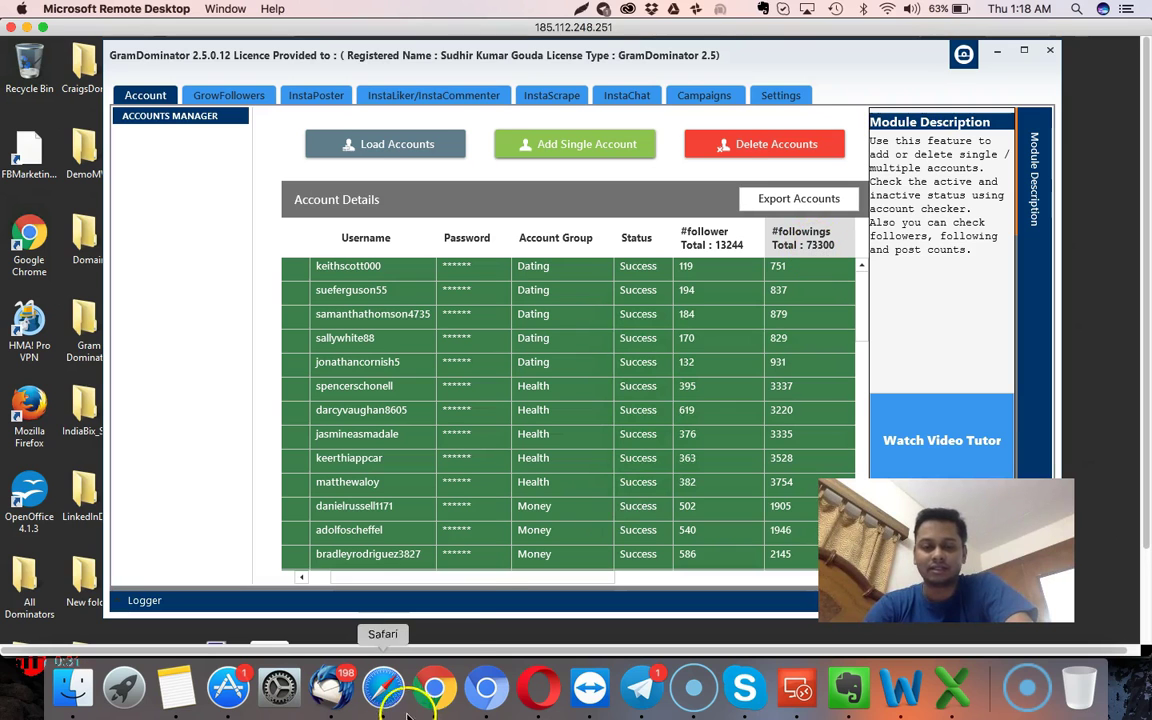
- Show GramDominator's account list totalling 13244 followers and 73300 followings
click(434, 688)
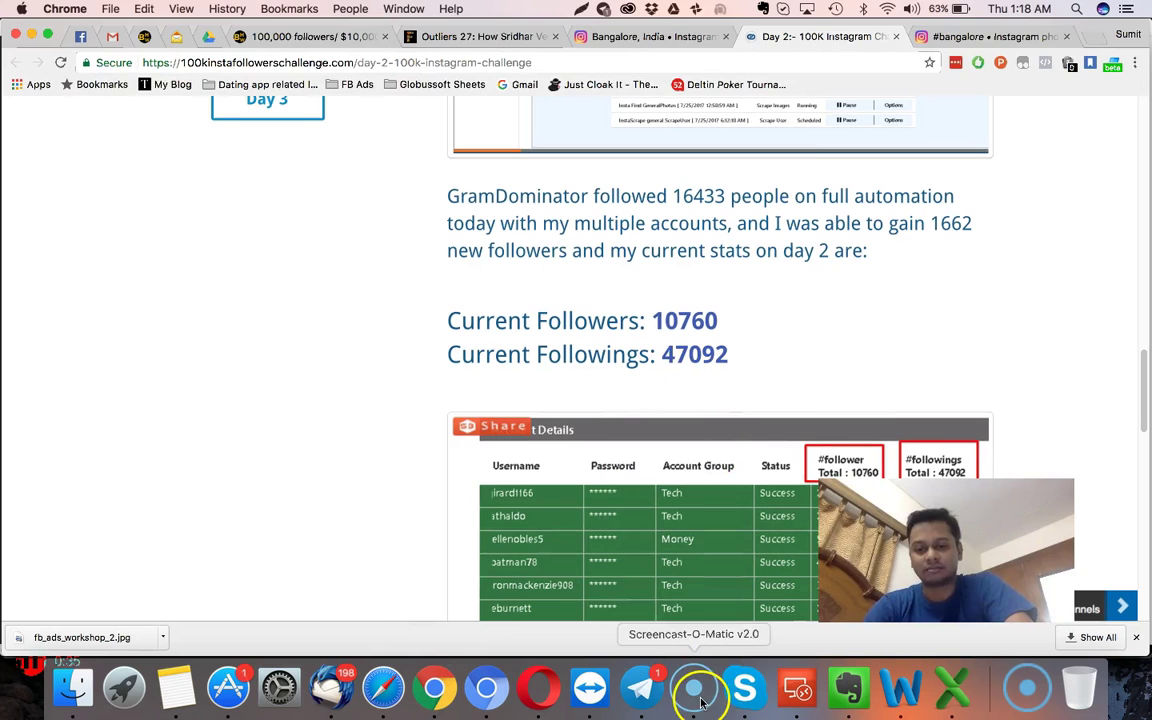
click(803, 700)
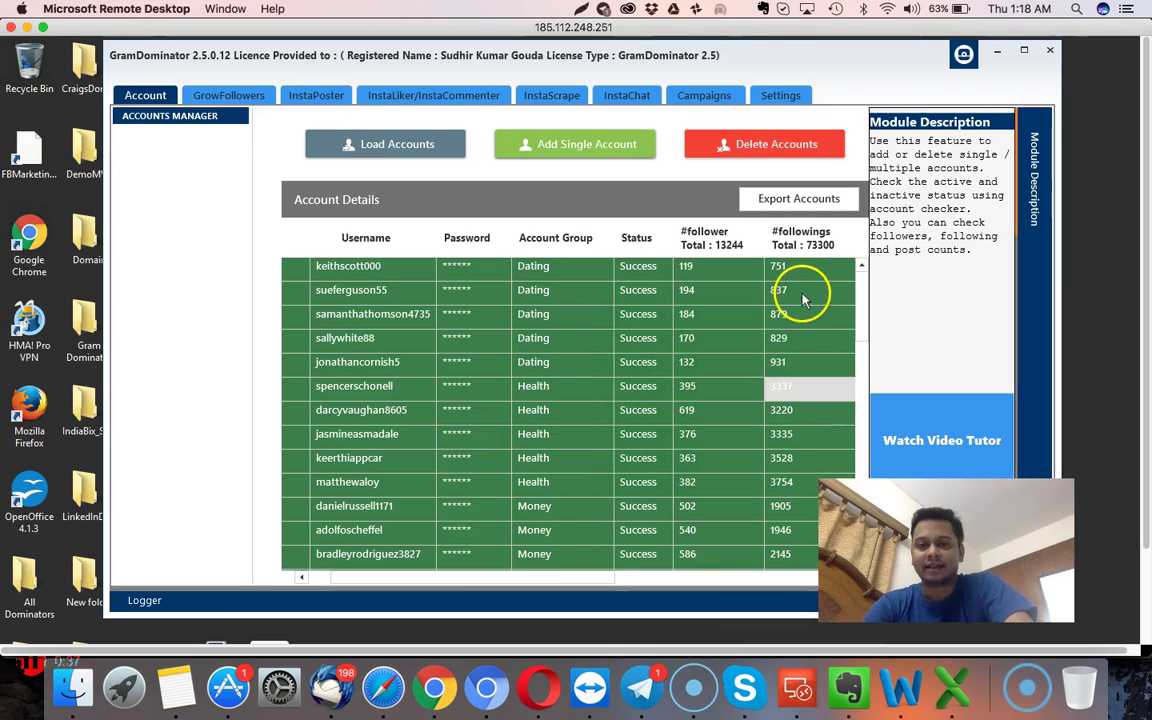
click(725, 255)
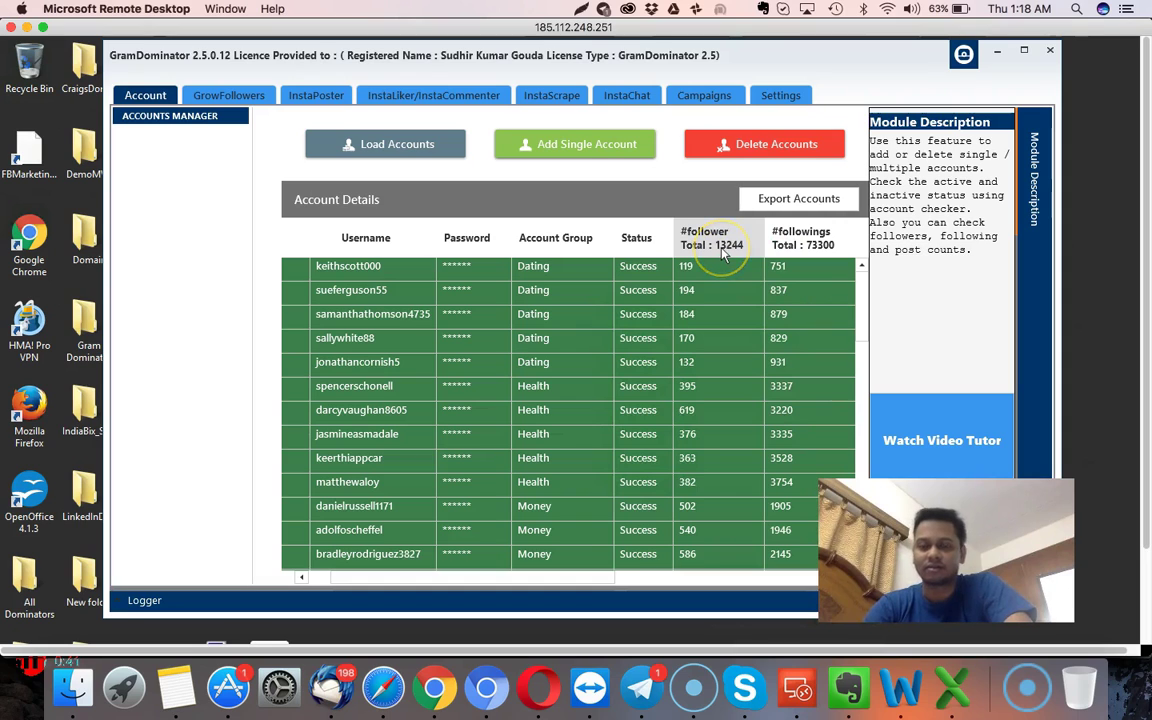
click(727, 253)
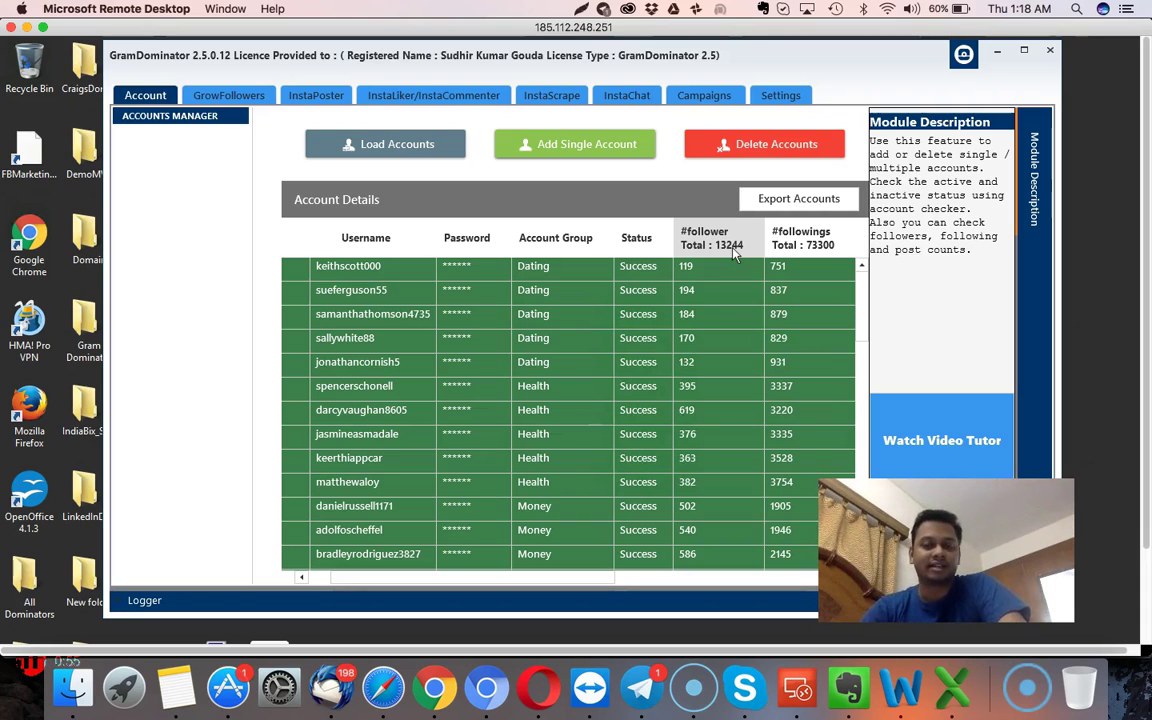
click(705, 345)
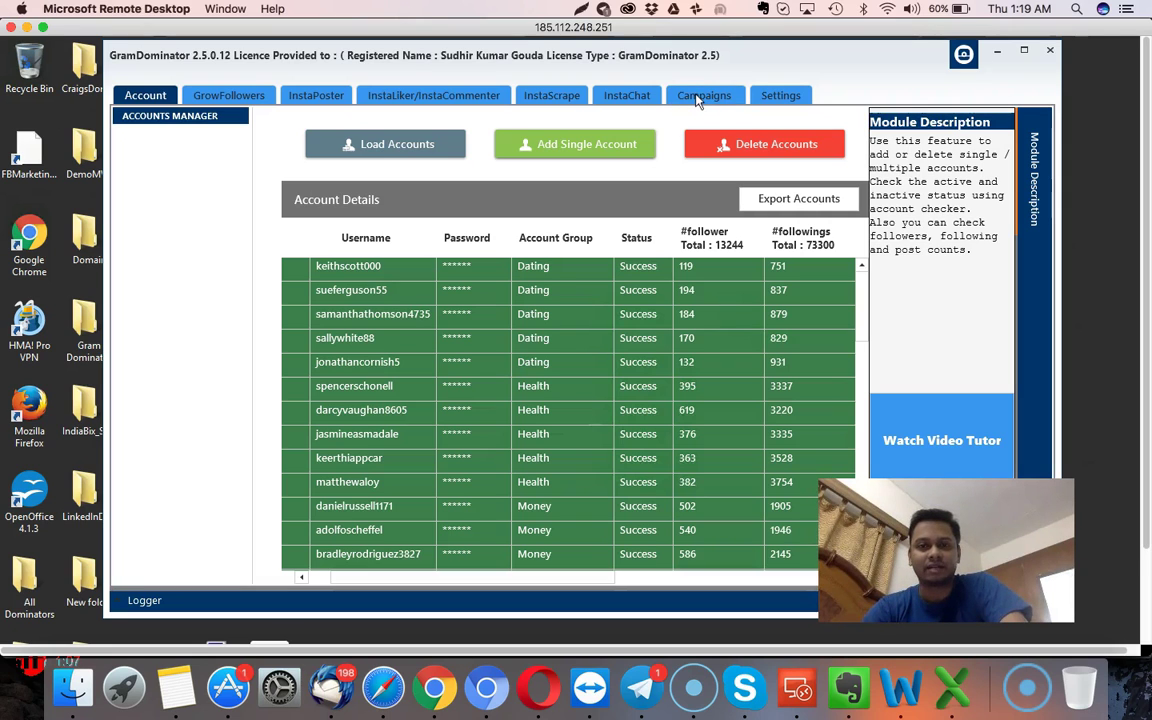
- Show all campaigns: five follower campaigns scheduled or running, four image-scrape campaigns paused
click(697, 100)
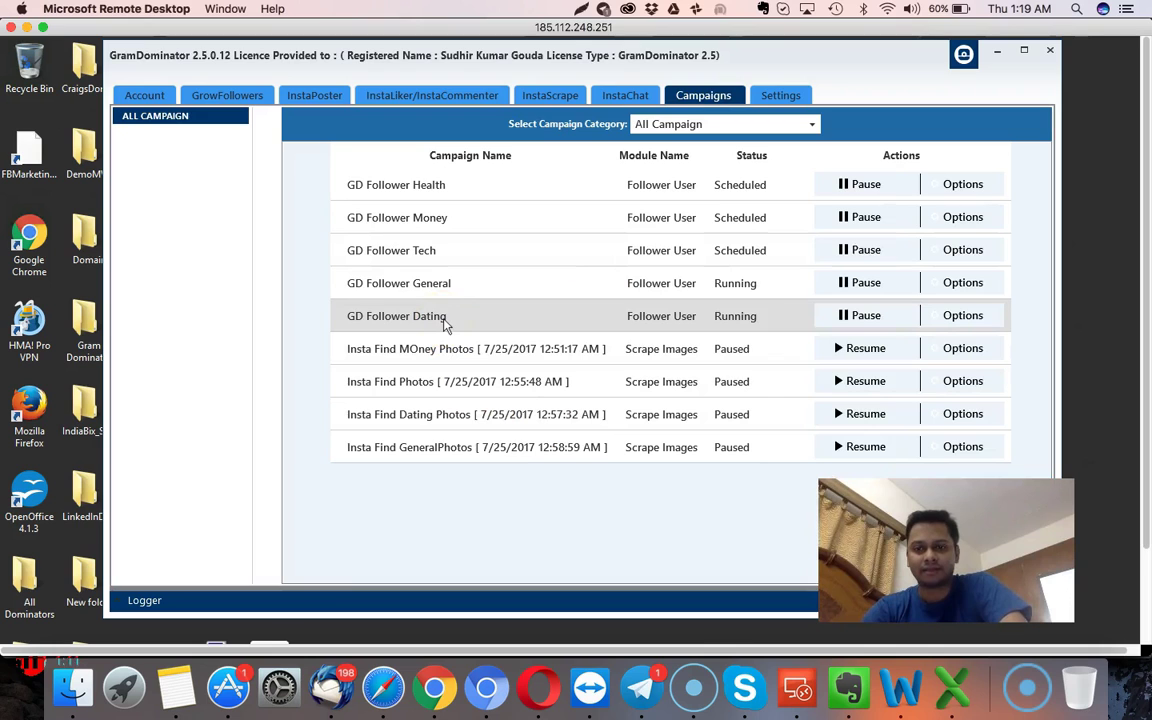
click(473, 203)
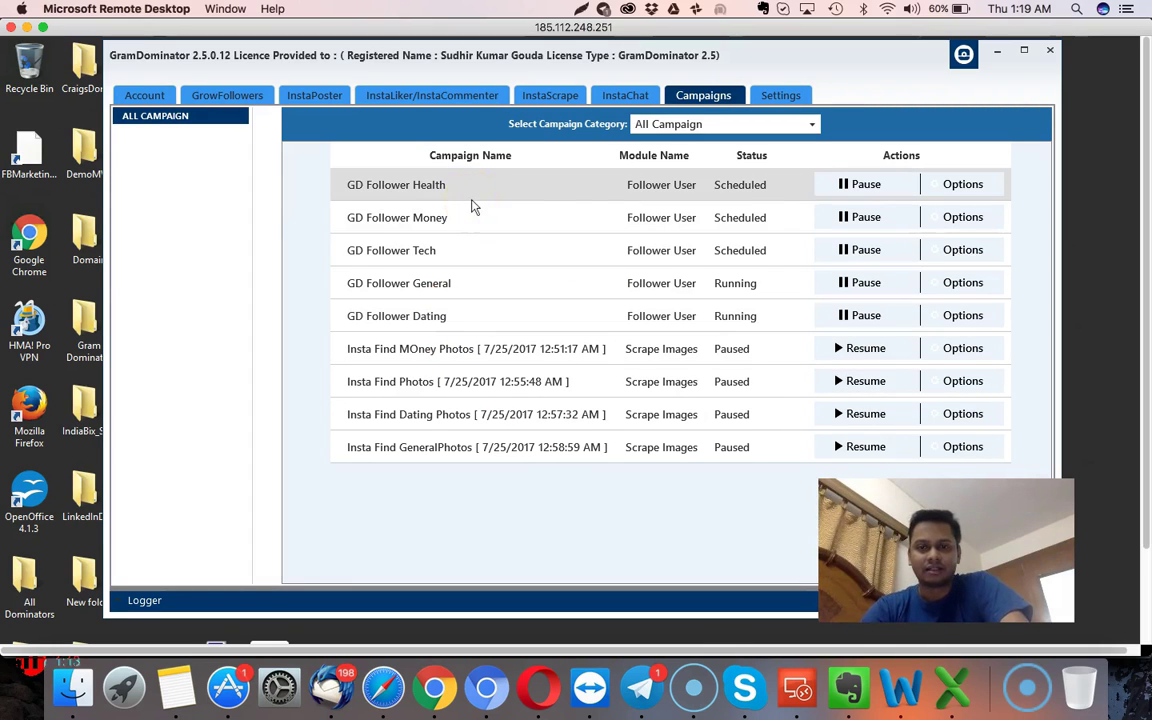
click(618, 422)
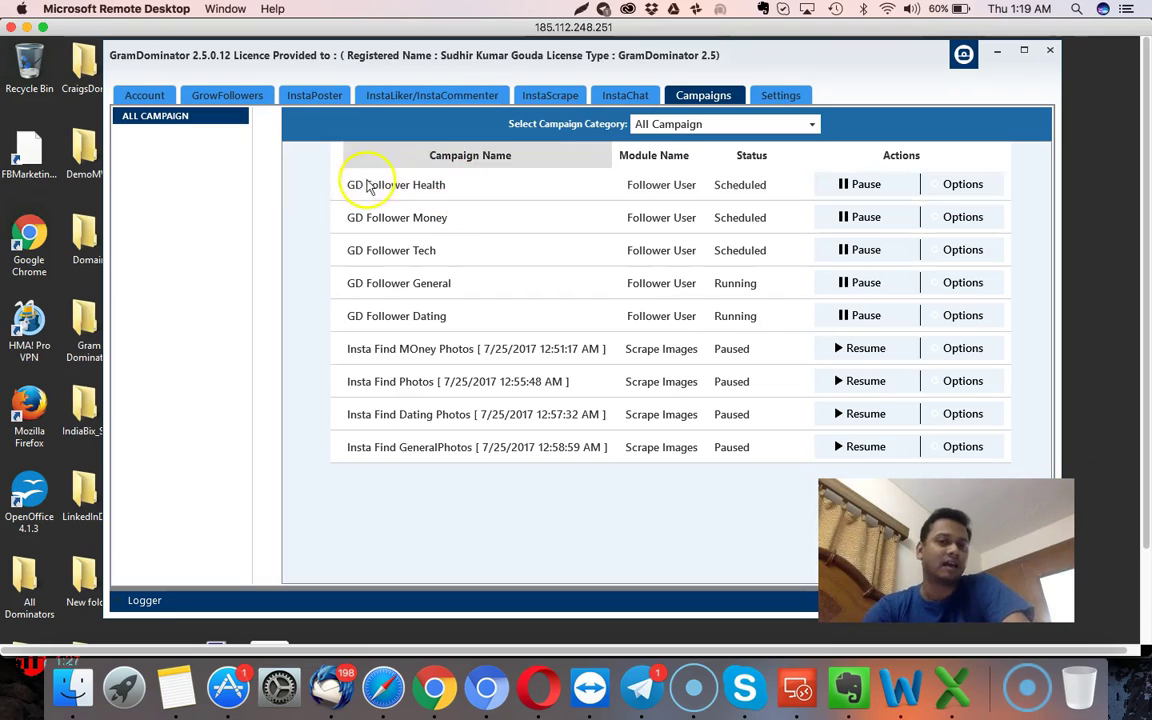
- Edit 'GD Follower Health' under GrowFollowers > Follower, targeting fithealthyrecipes and healthyfitnessmeals followers
click(236, 96)
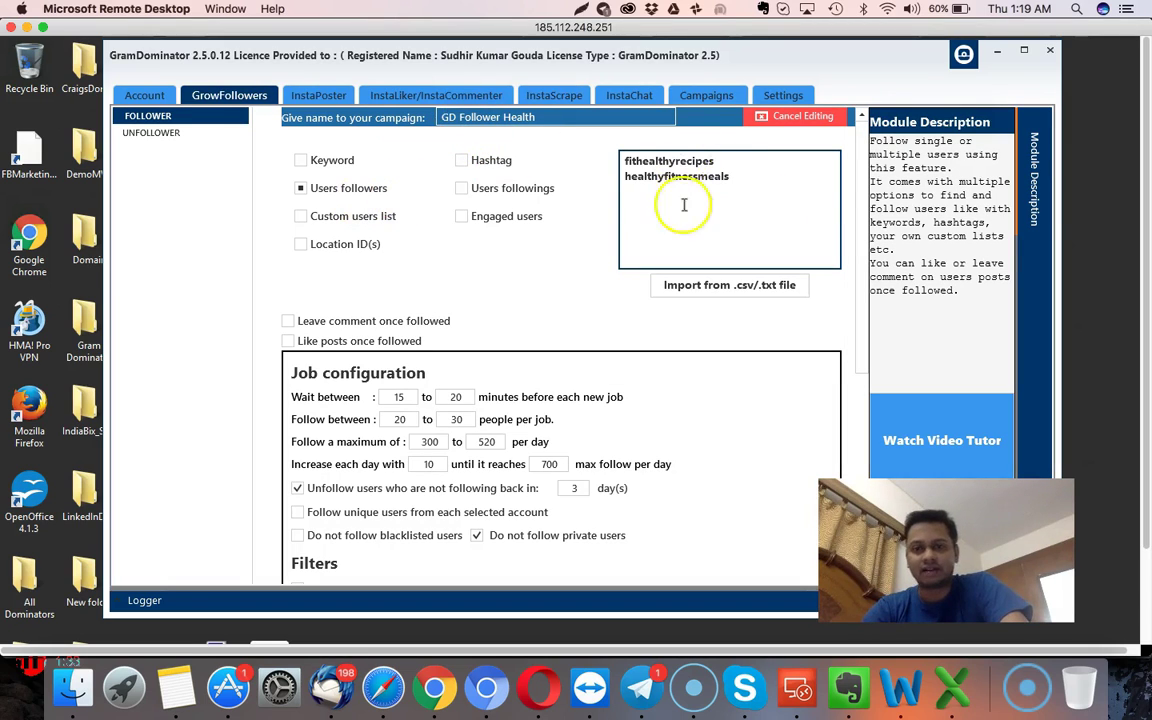
click(667, 180)
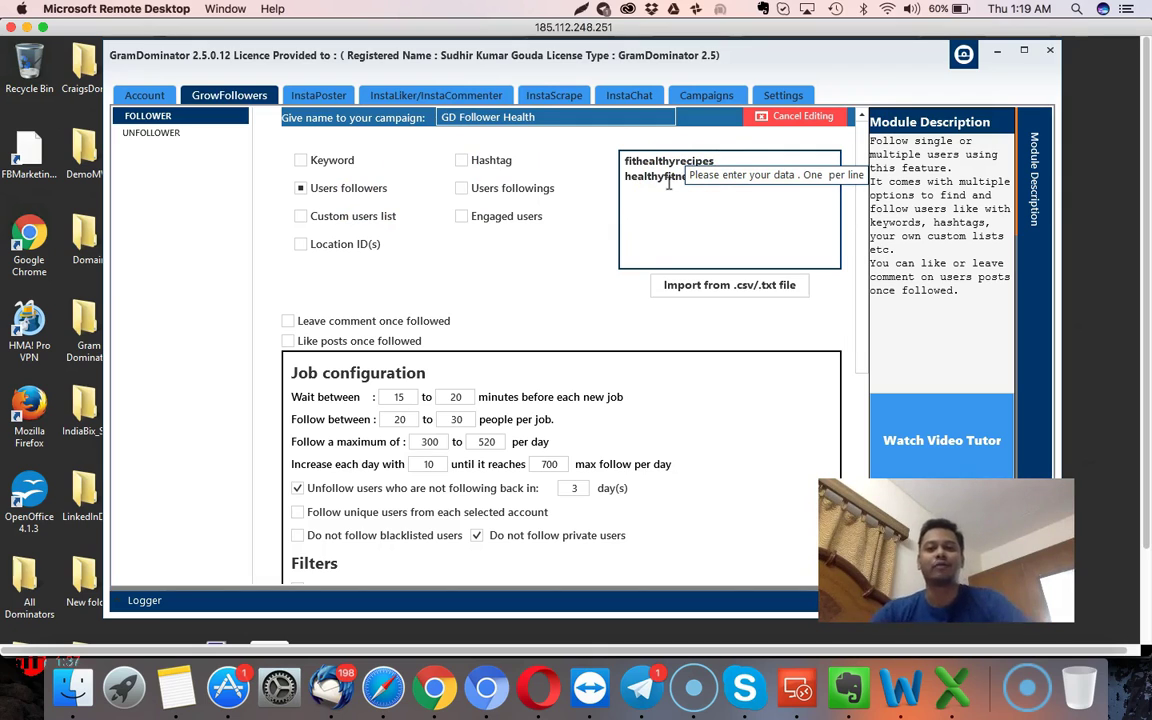
click(686, 223)
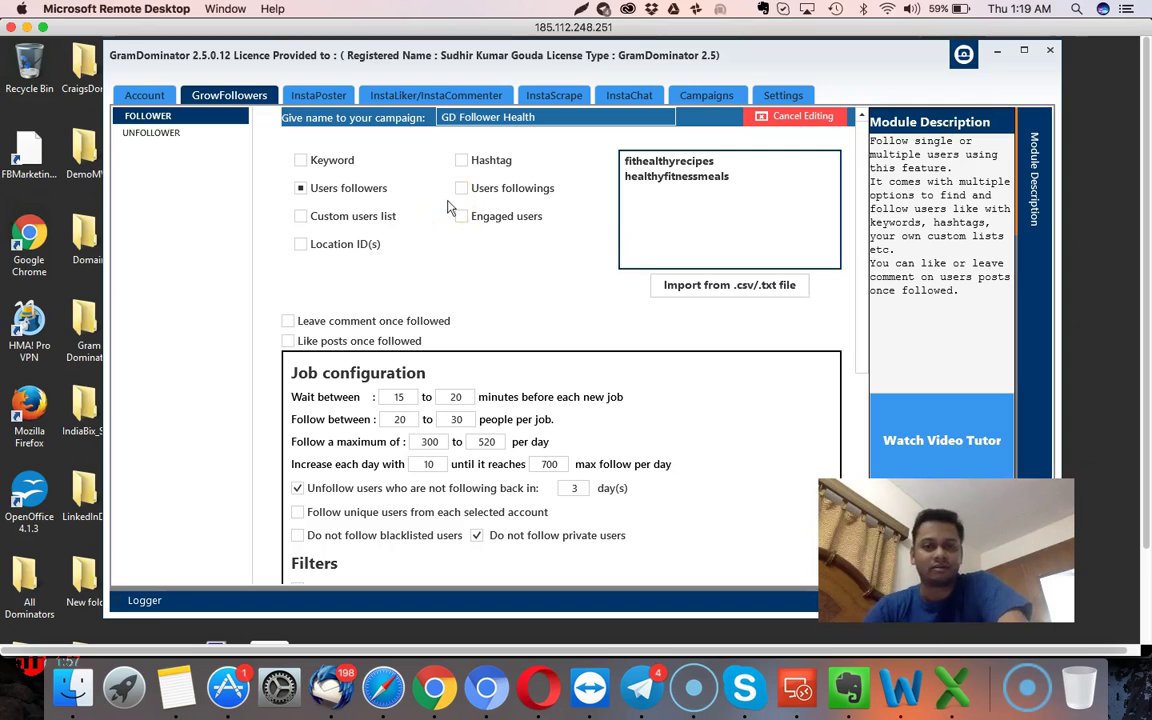
scroll(619, 340, down, 3)
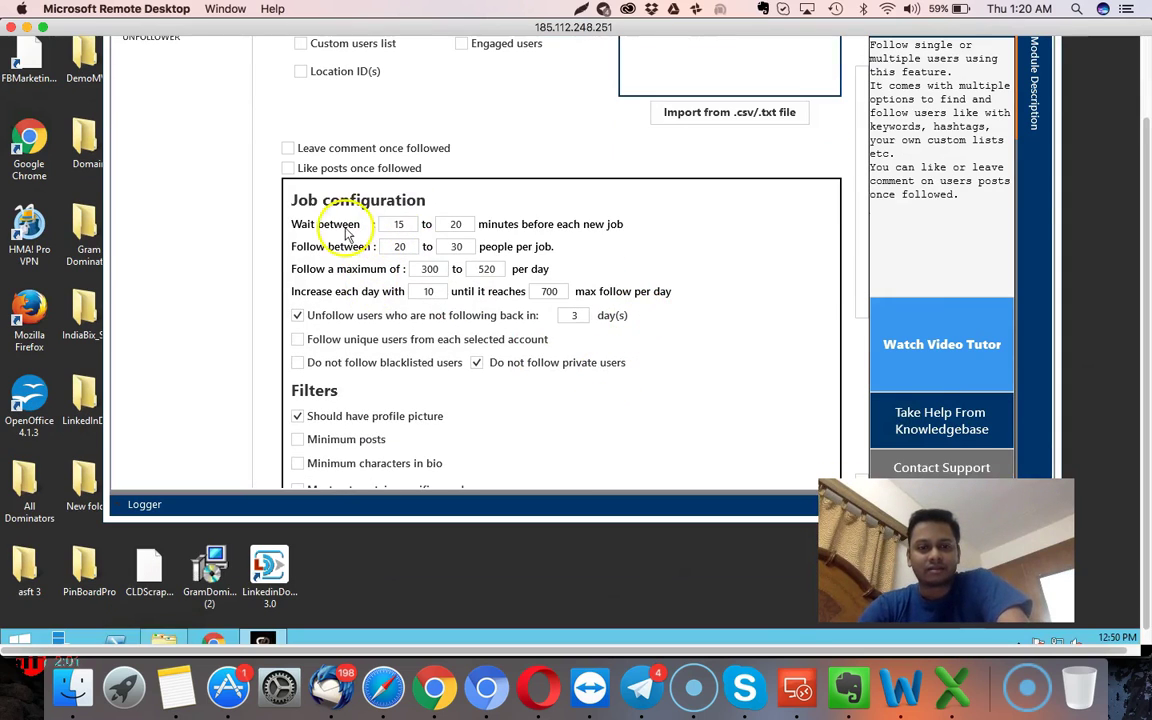
scroll(469, 255, down, 3)
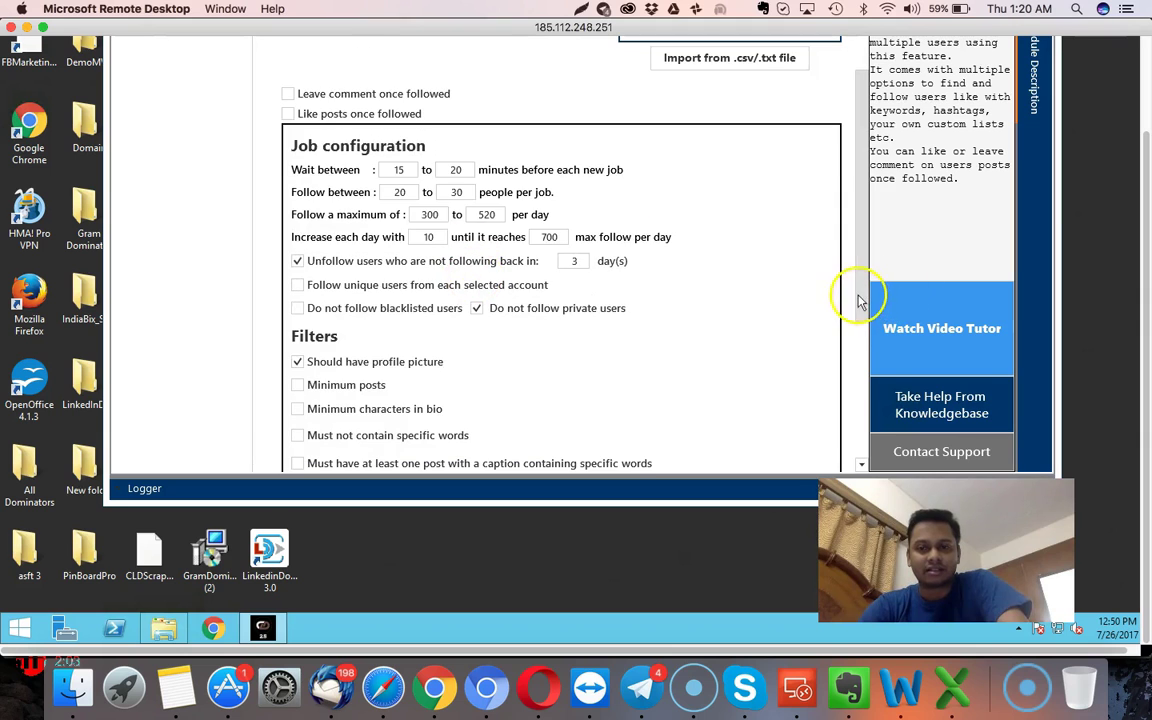
scroll(861, 326, down, 3)
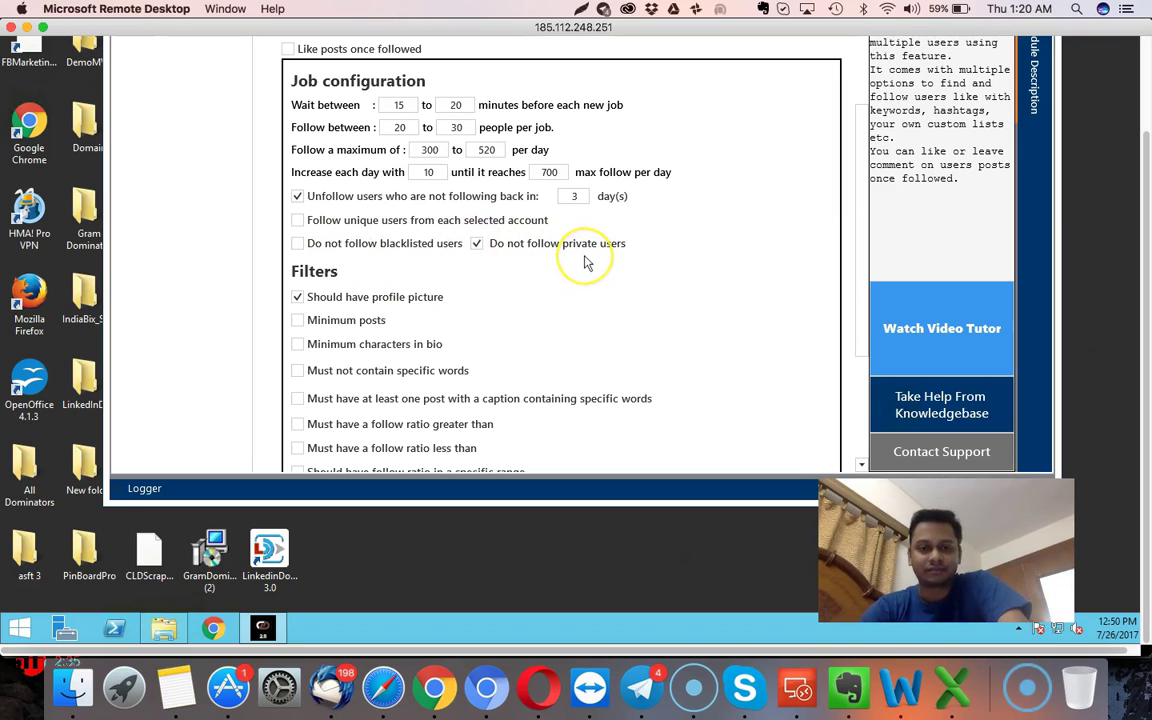
scroll(605, 245, down, 2)
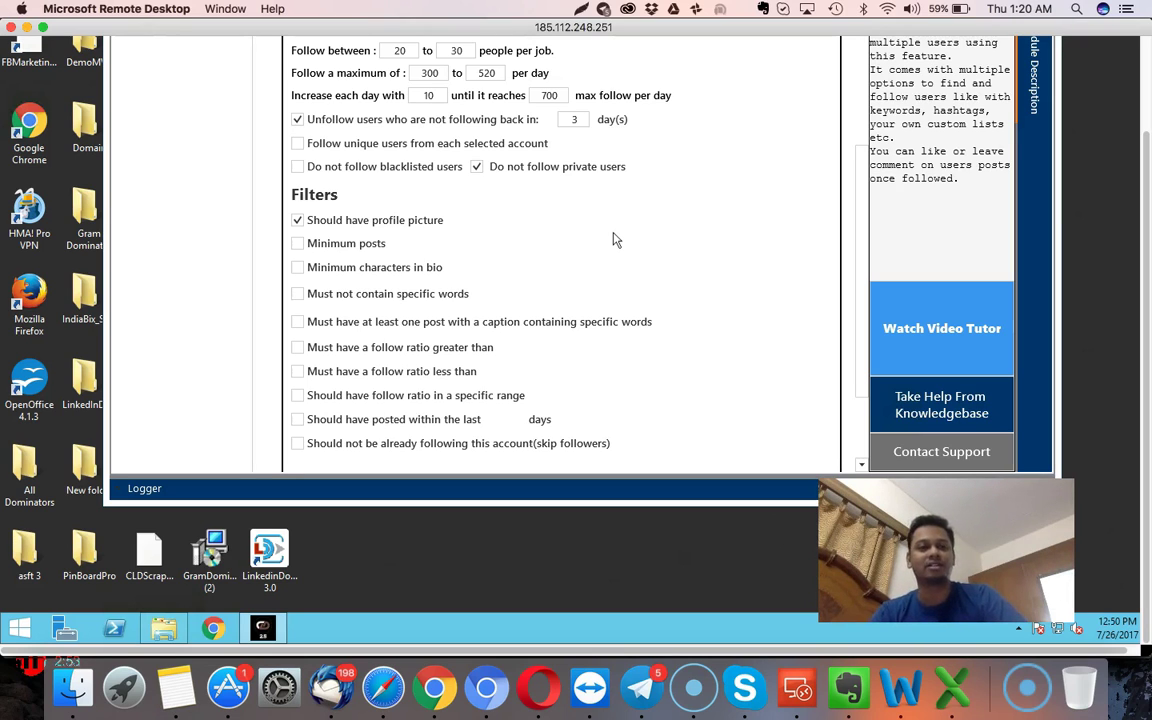
click(501, 322)
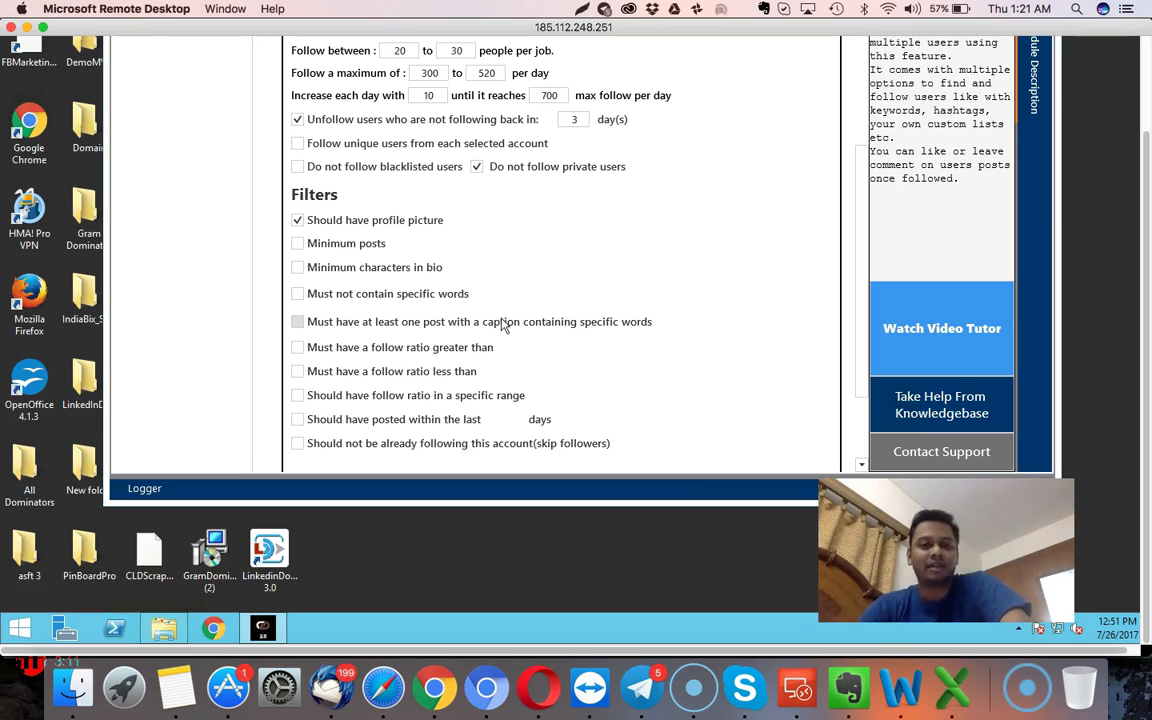
click(572, 285)
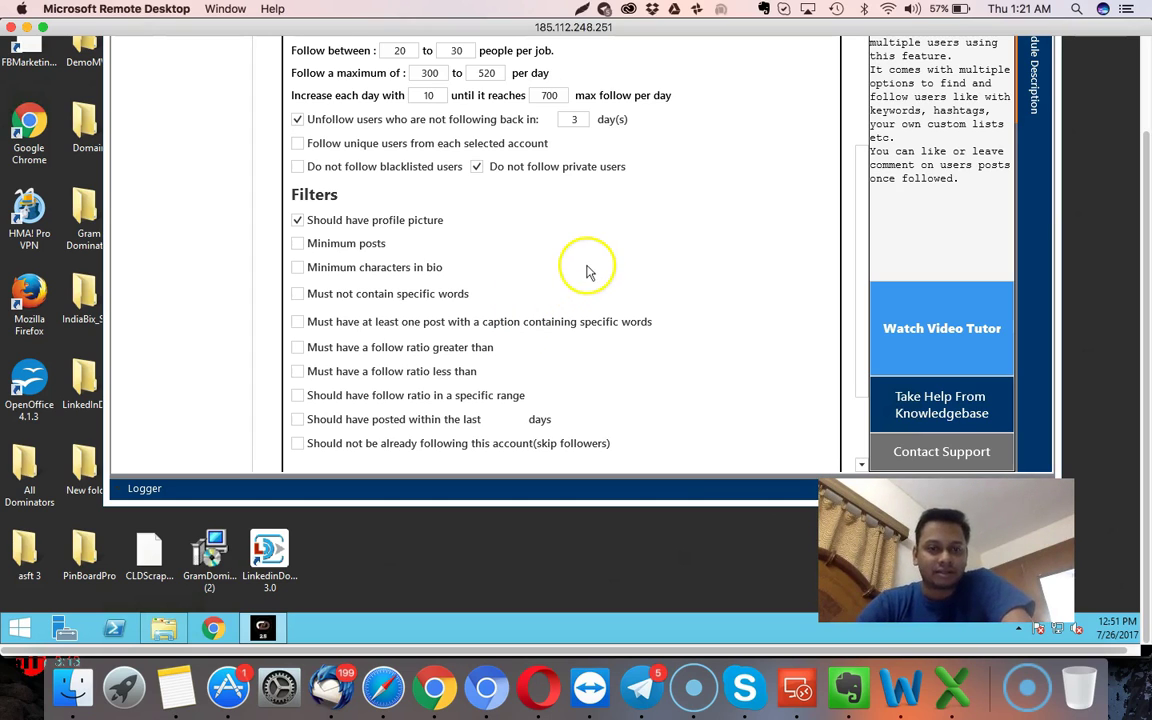
scroll(388, 255, down, 1)
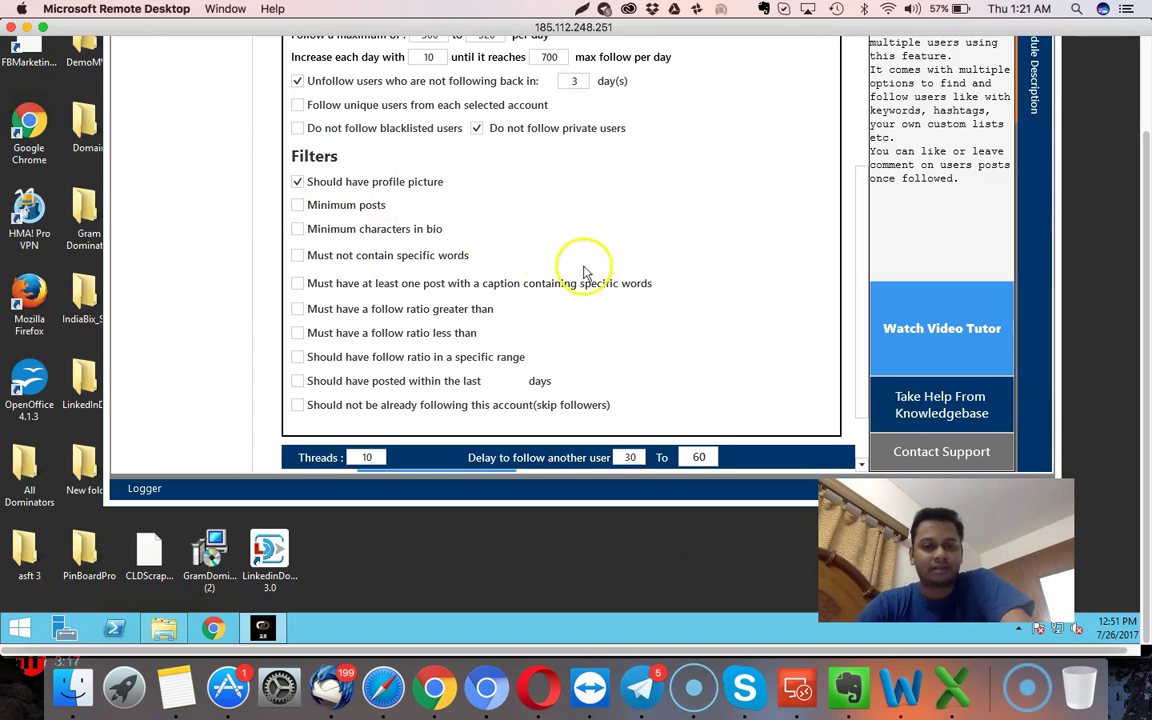
scroll(586, 267, down, 2)
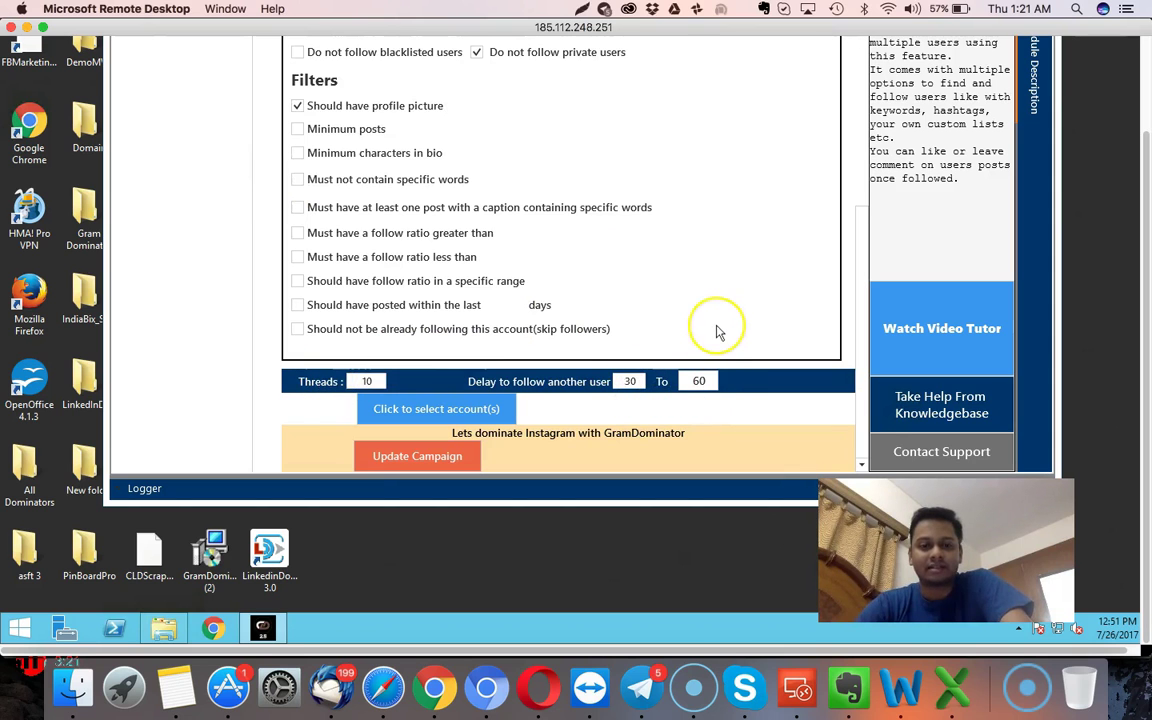
scroll(716, 332, up, 3)
scroll(716, 332, up, 5)
scroll(715, 332, up, 1)
scroll(716, 332, up, 2)
scroll(716, 332, up, 1)
scroll(716, 332, up, 2)
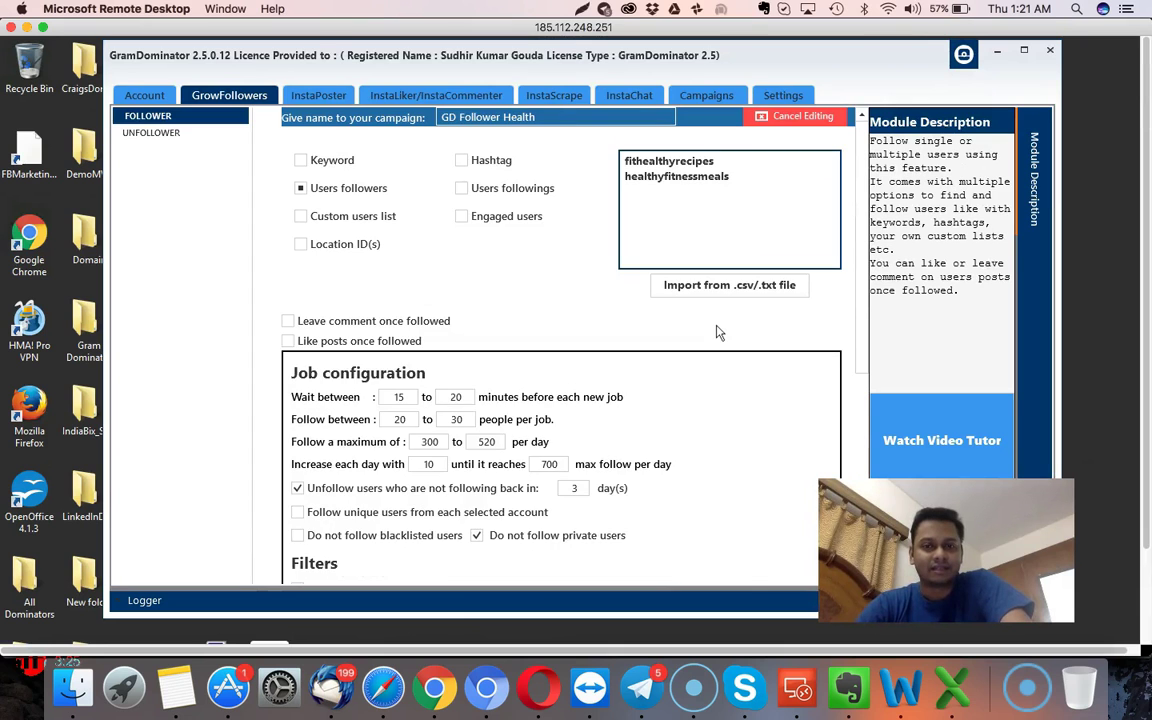
scroll(716, 332, down, 2)
scroll(716, 332, down, 4)
scroll(716, 332, down, 2)
scroll(716, 332, down, 2)
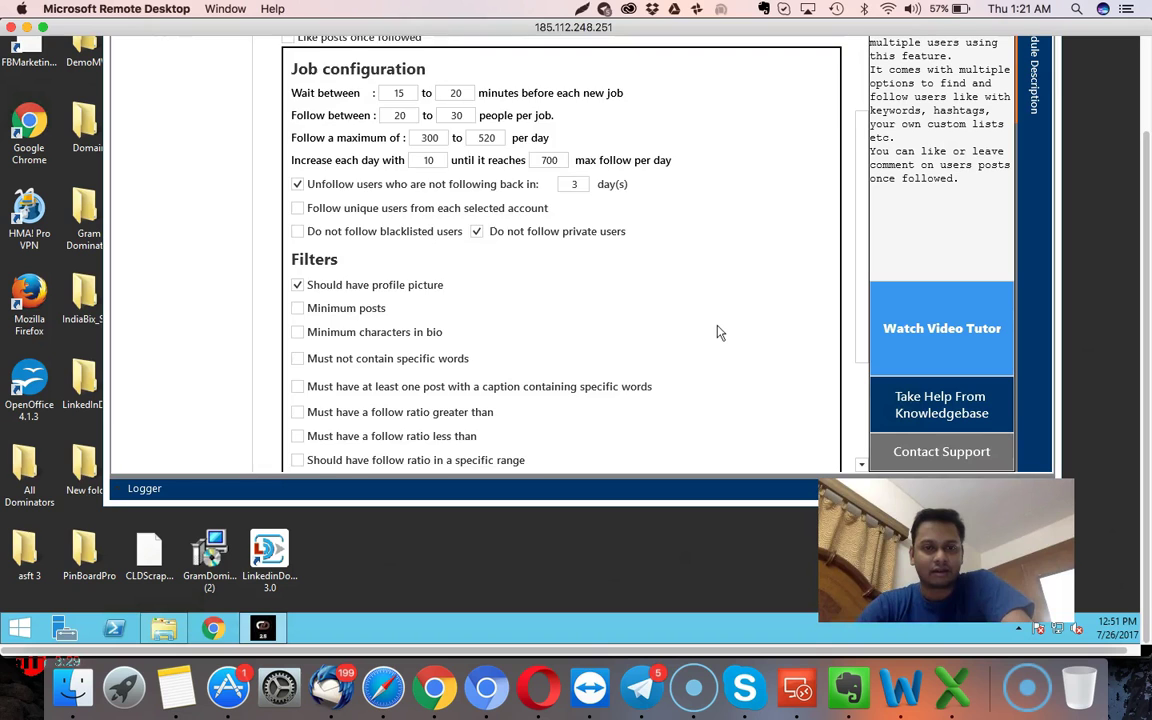
scroll(716, 332, down, 1)
scroll(716, 332, down, 1)
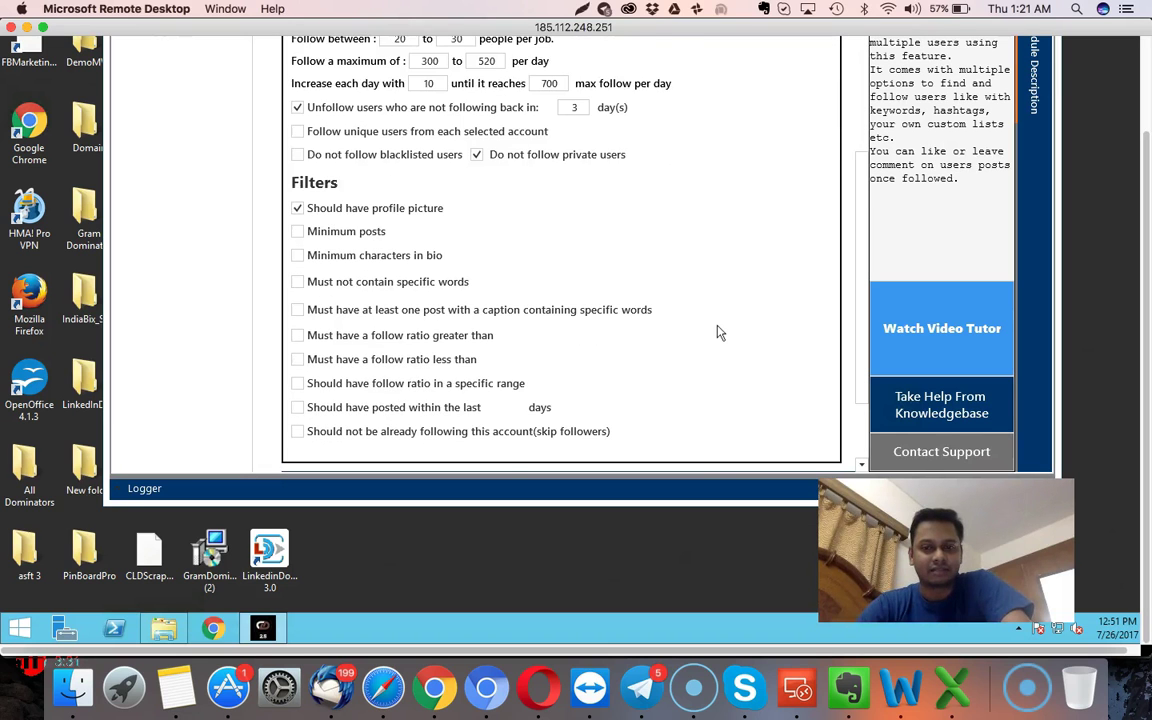
scroll(716, 331, down, 2)
scroll(716, 332, down, 1)
scroll(716, 332, up, 3)
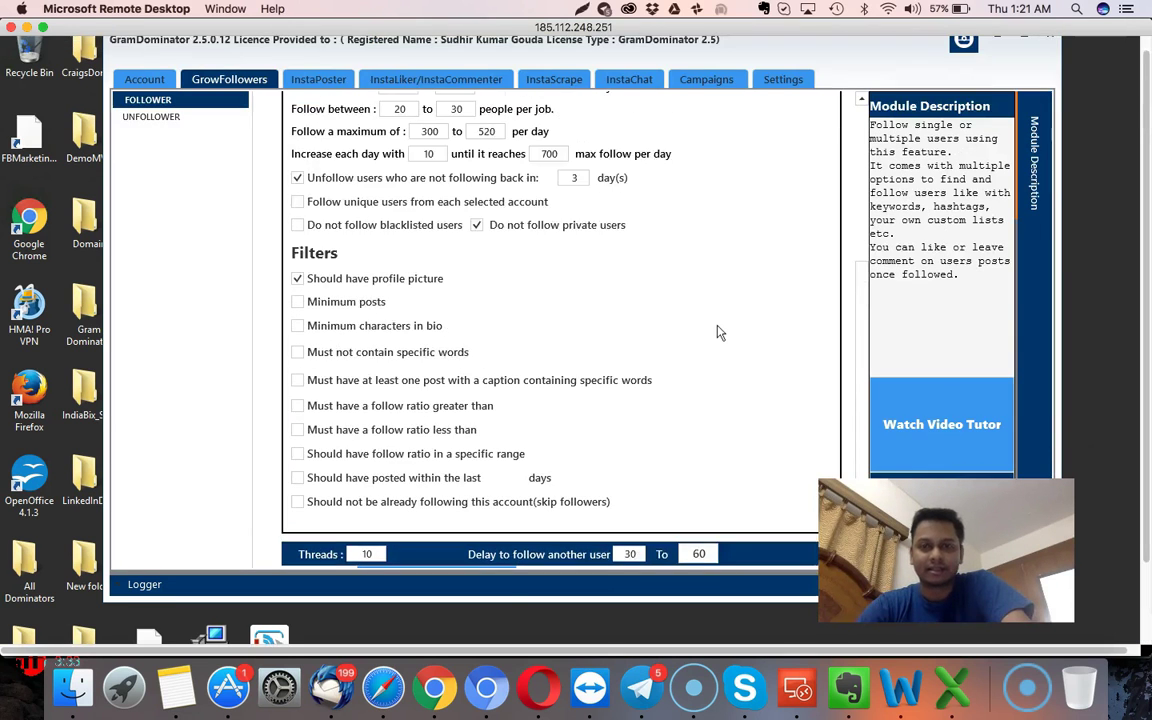
scroll(716, 332, up, 2)
scroll(716, 332, up, 1)
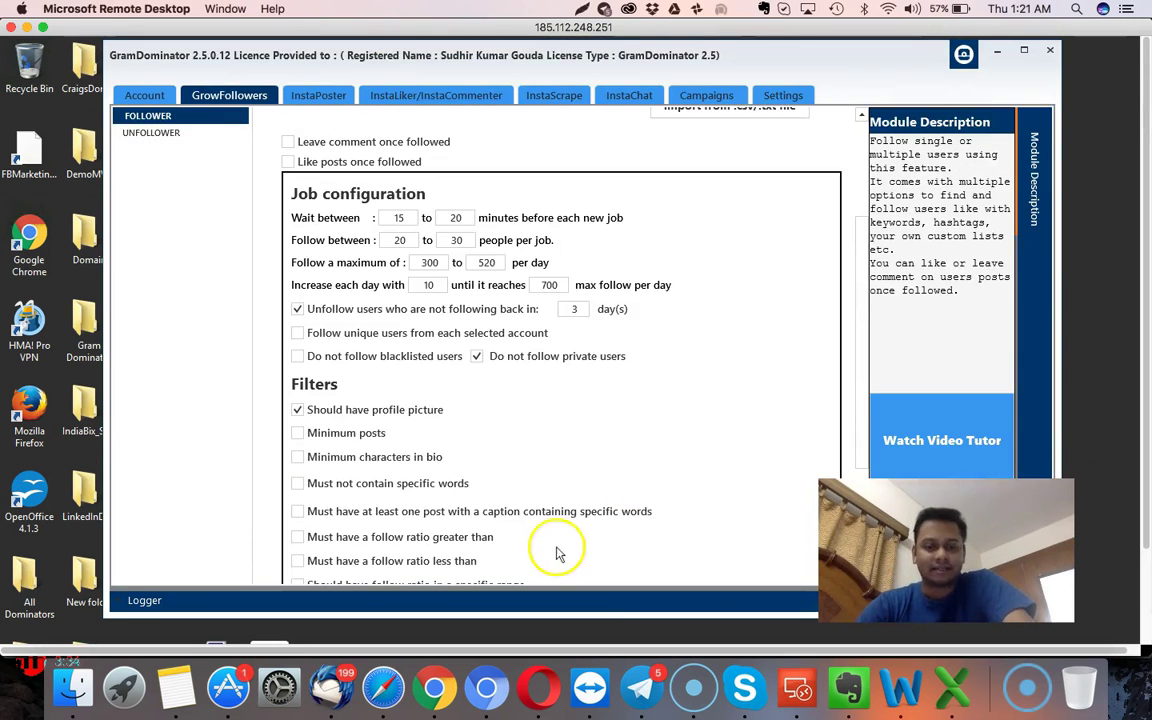
- Bring Chrome forward on the 'Bangalore, India • Instagram' location tab
click(437, 688)
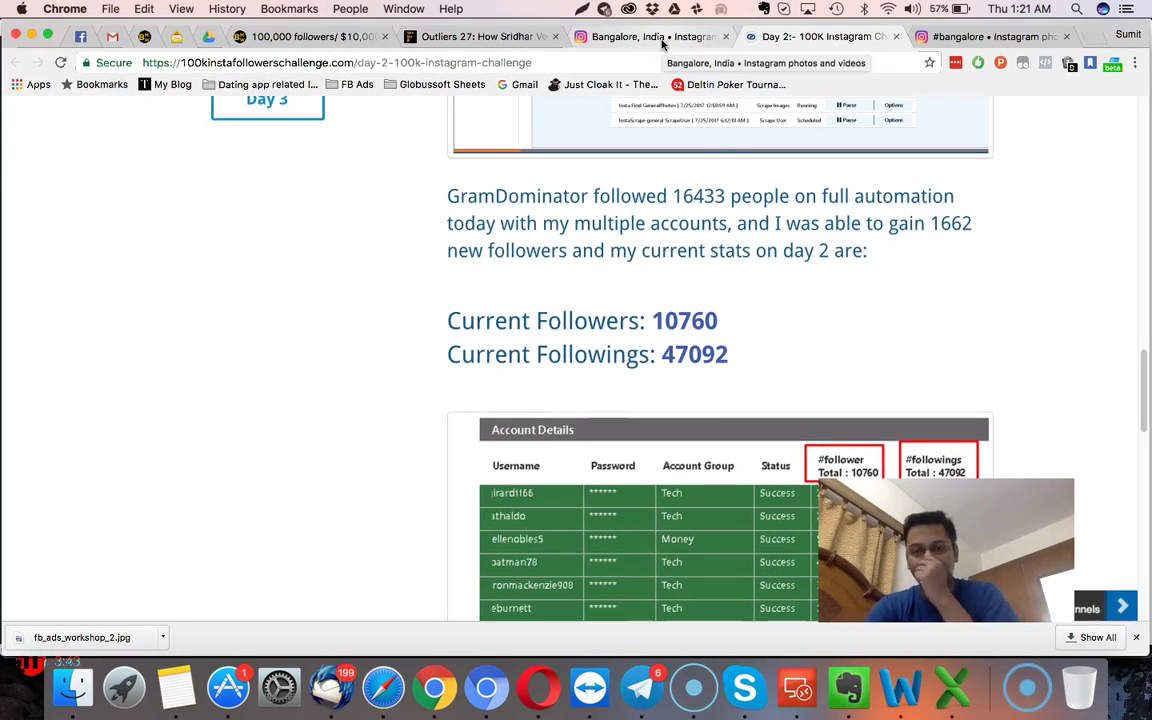
click(661, 40)
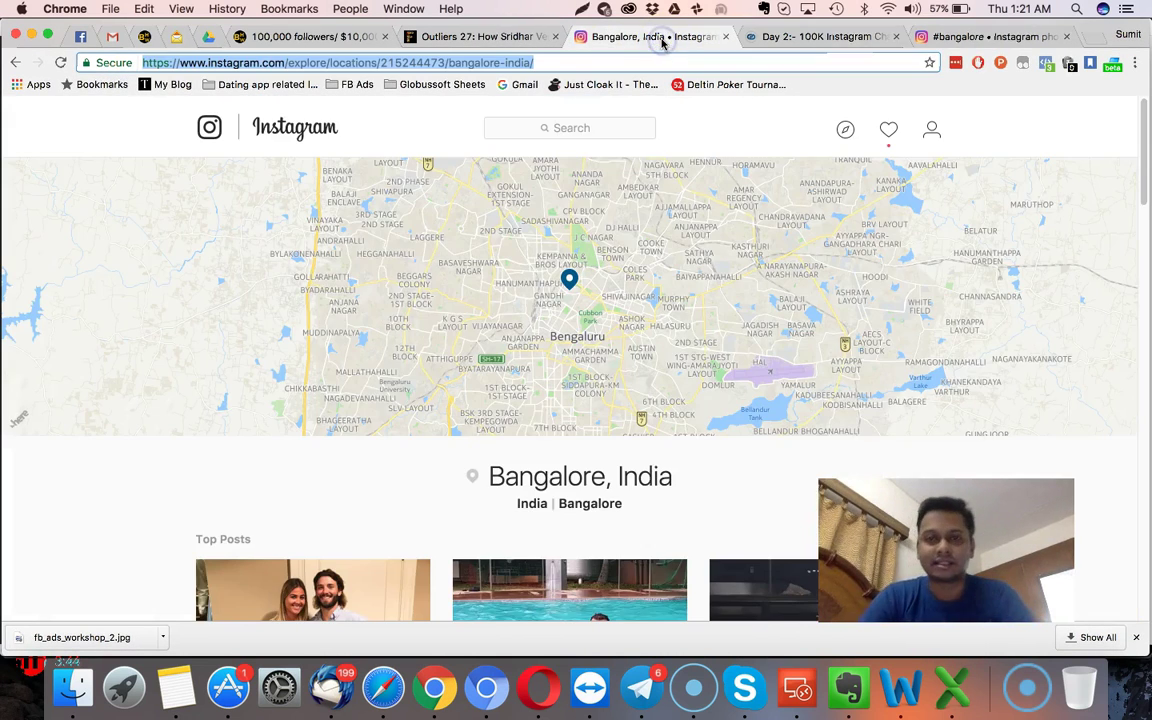
click(712, 112)
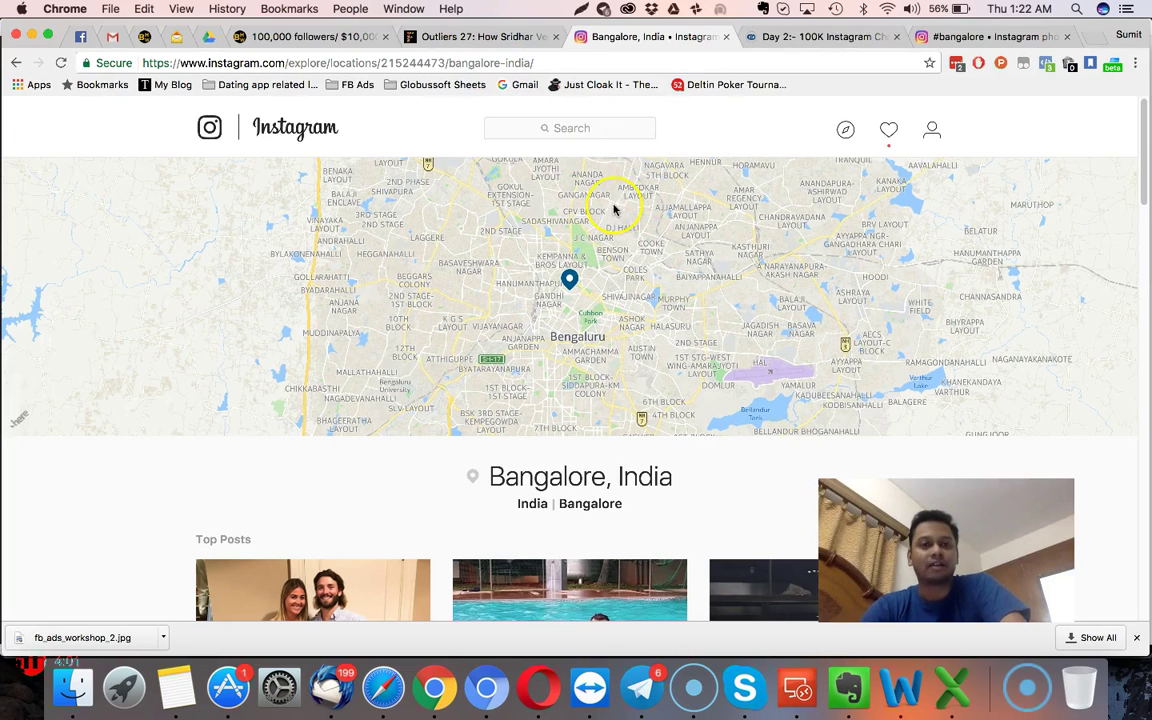
- Search Instagram for 'bangalore', correcting the misspelling, and dismiss the suggestions
click(565, 130)
text(banglore)
key(Left)
key(Left)
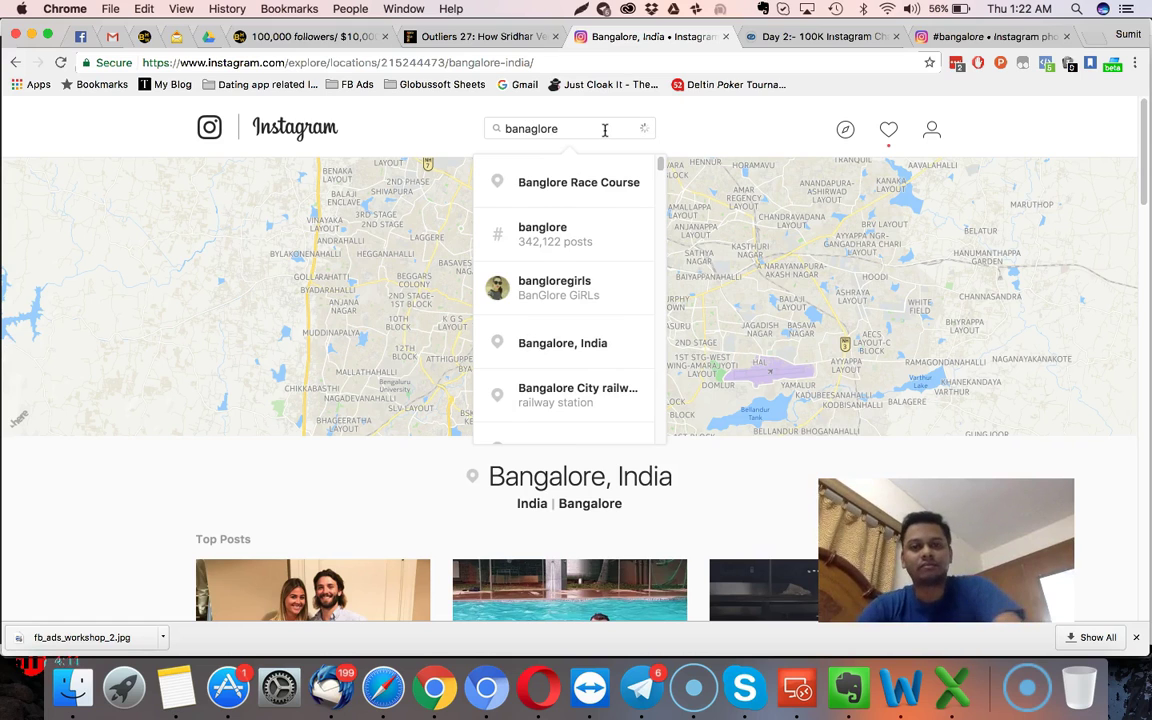
text(a)
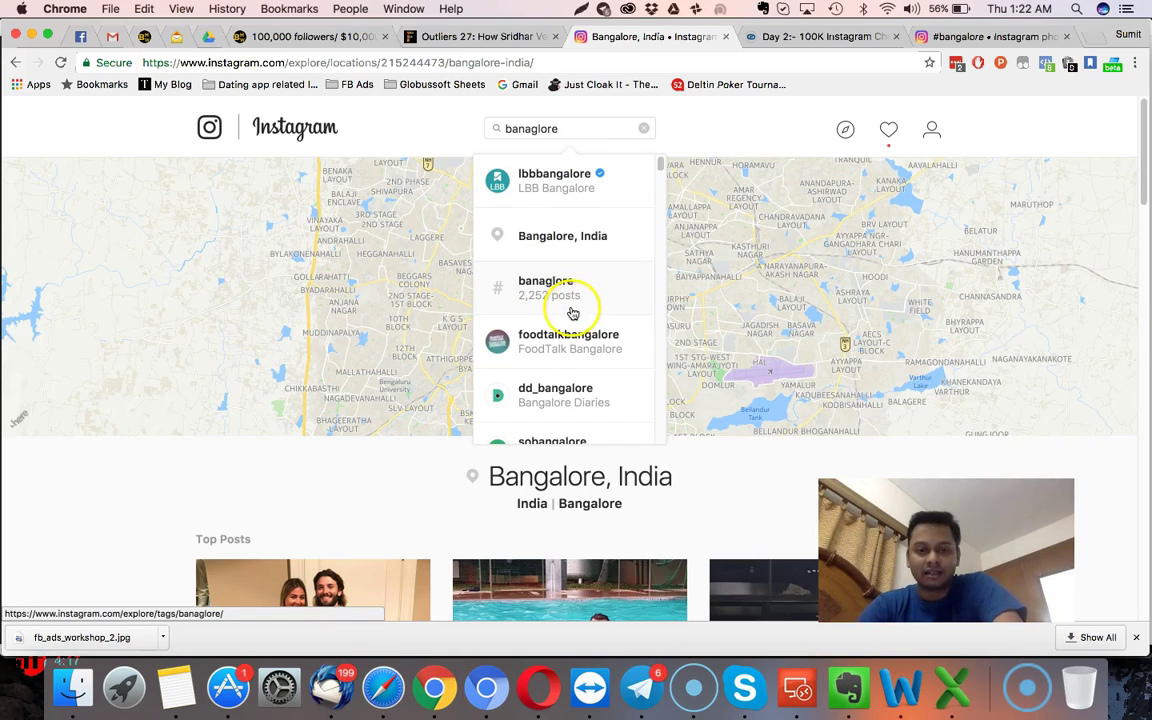
scroll(574, 185, down, 1)
scroll(569, 272, up, 1)
key(BackSpace)
key(BackSpace)
text(ga)
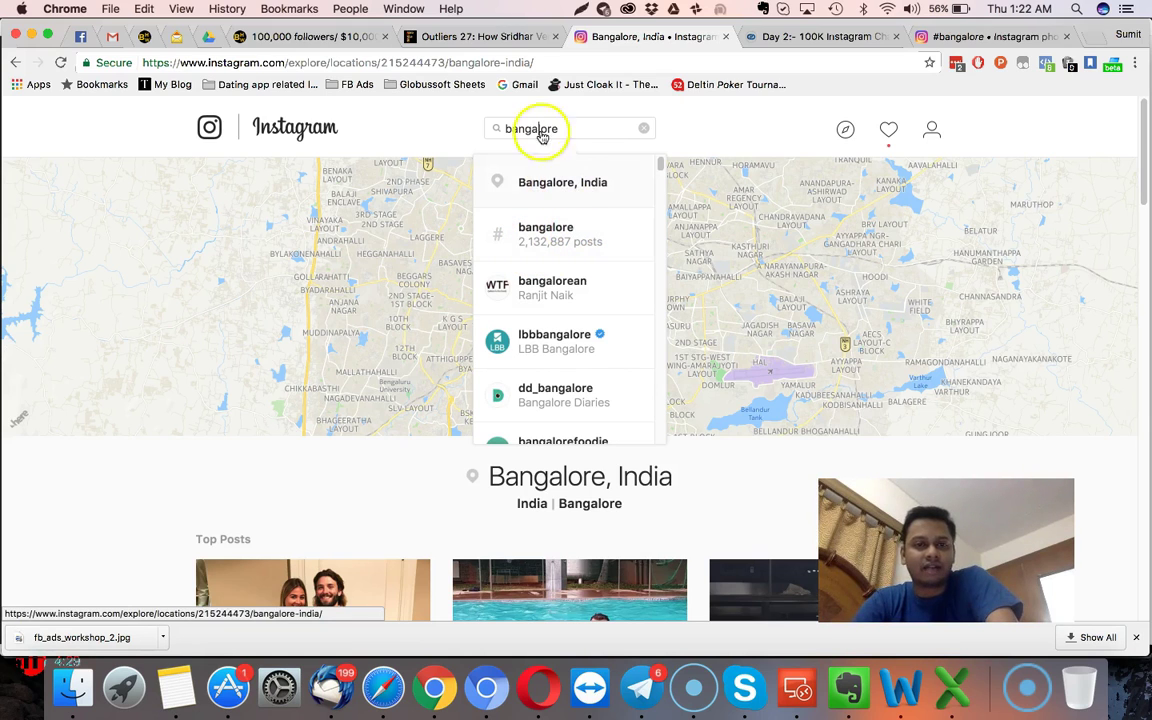
click(687, 136)
- Scroll through the Bangalore, India location posts, loading more rows with Load more
scroll(476, 365, down, 1)
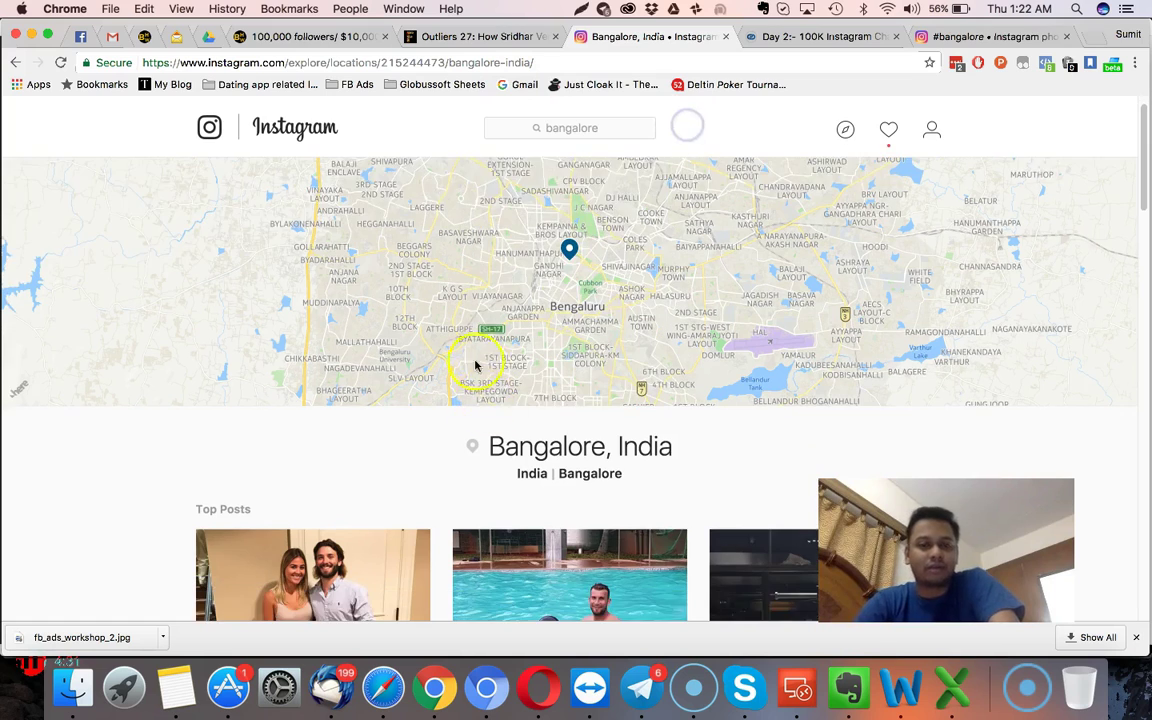
scroll(481, 368, down, 4)
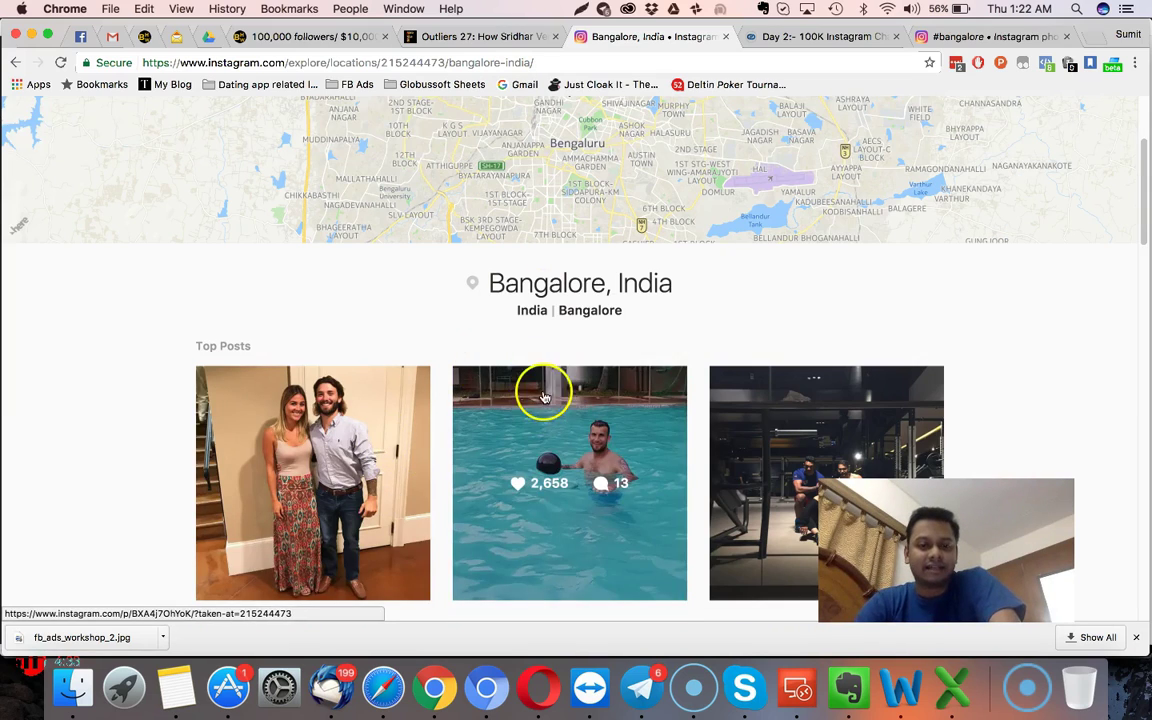
scroll(545, 390, down, 3)
scroll(545, 391, down, 3)
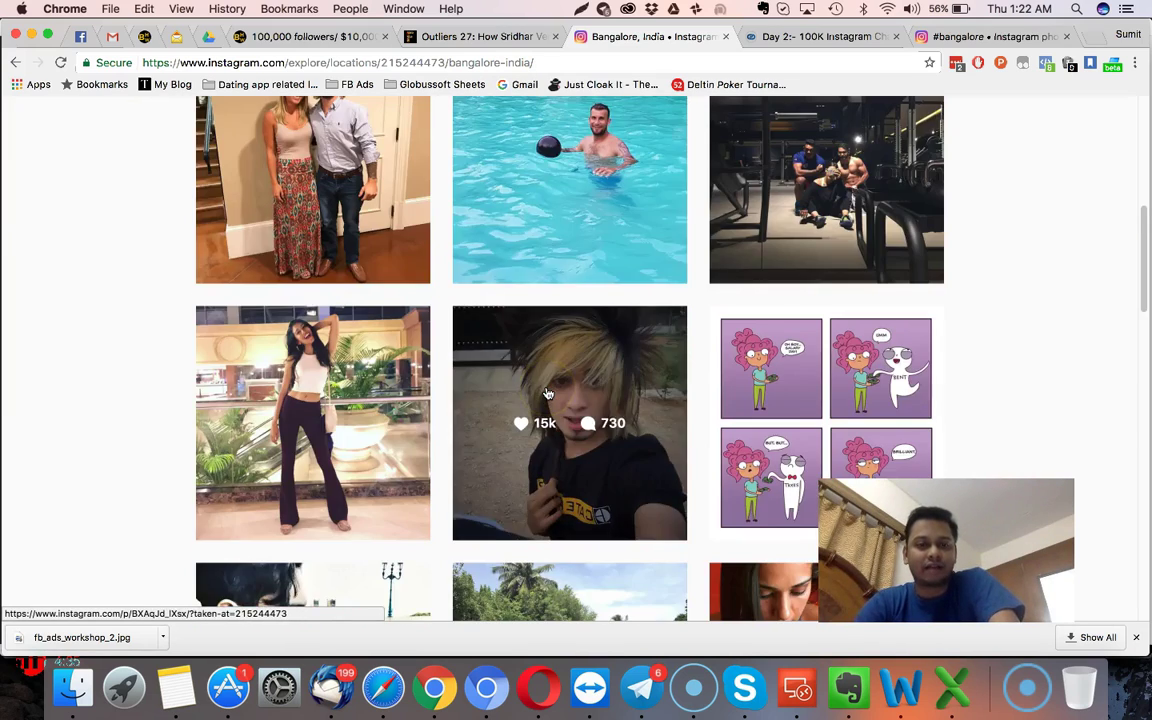
scroll(548, 393, down, 5)
scroll(548, 393, down, 3)
scroll(547, 393, down, 10)
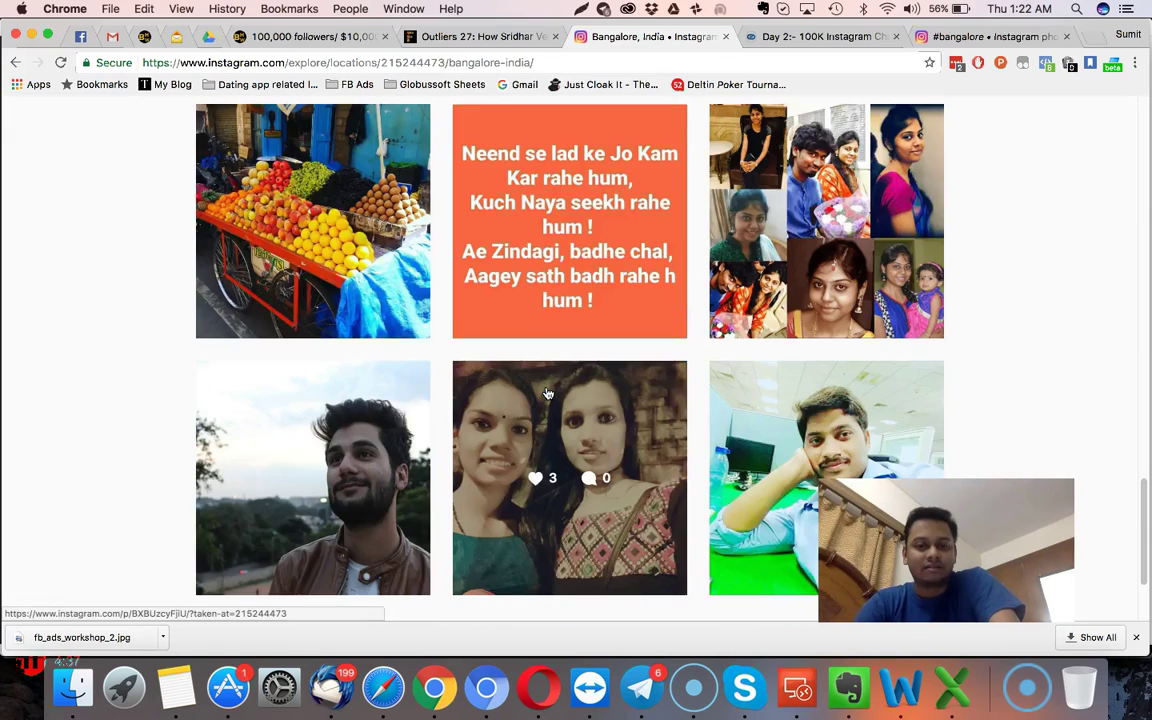
scroll(548, 393, down, 3)
click(566, 499)
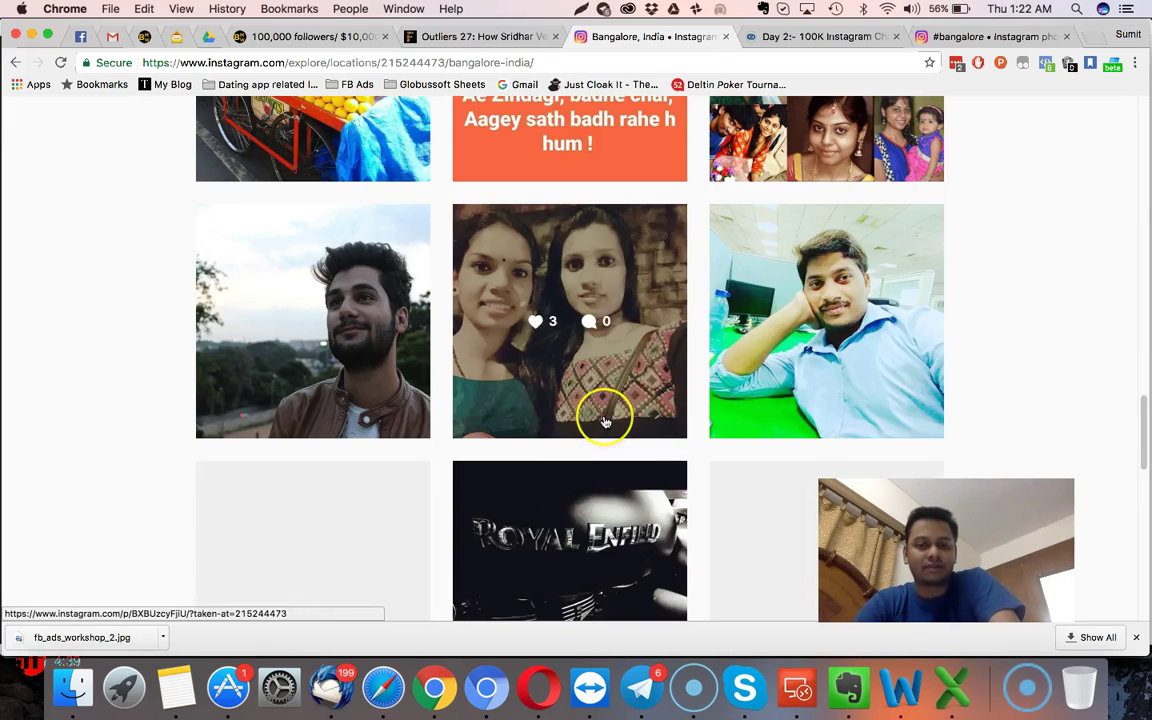
scroll(605, 422, down, 5)
scroll(603, 420, down, 3)
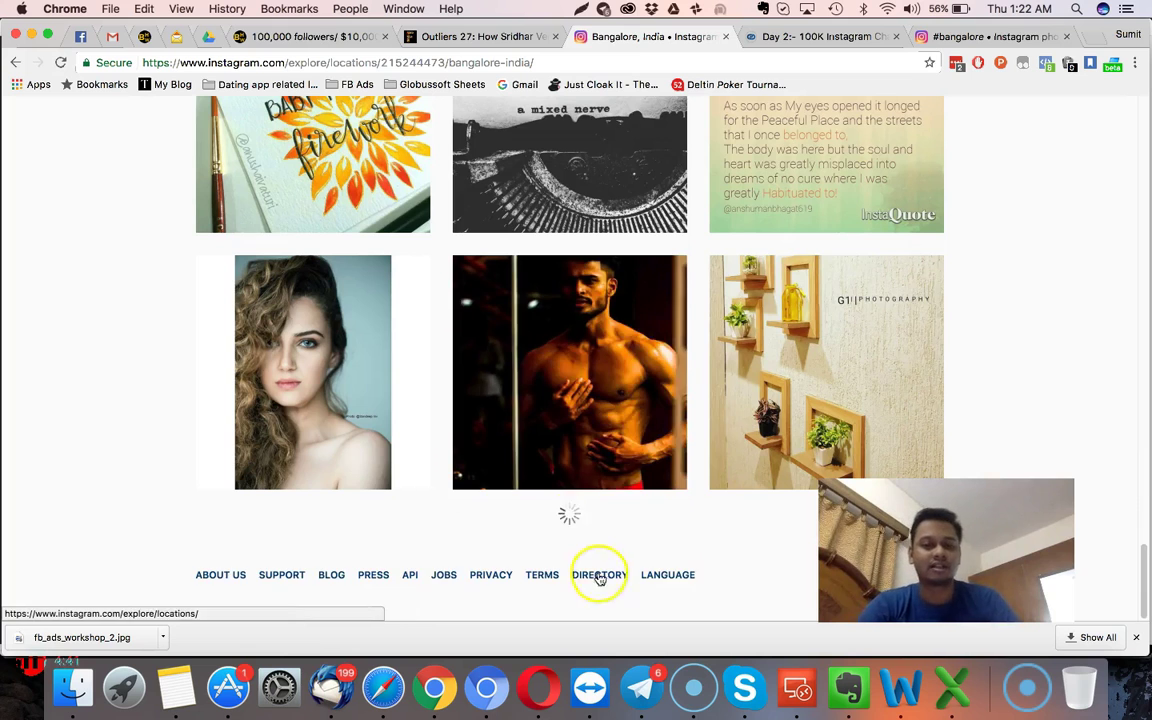
scroll(628, 357, down, 4)
scroll(557, 388, down, 4)
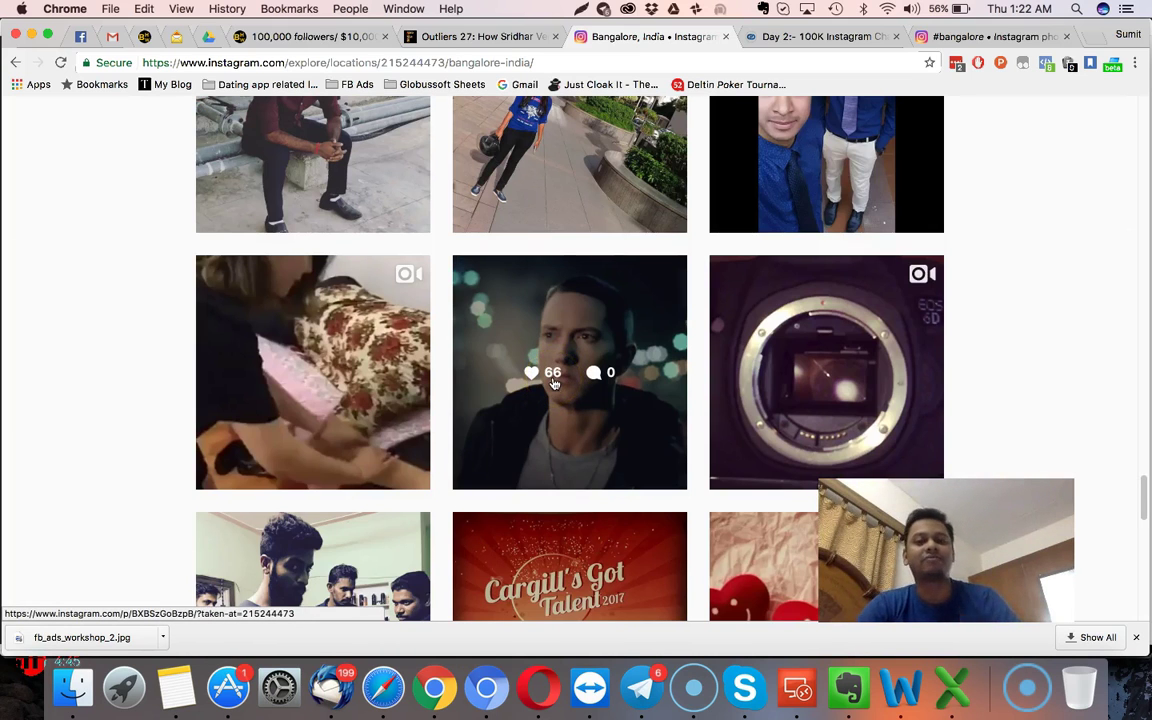
scroll(554, 383, down, 1)
scroll(554, 383, down, 5)
scroll(630, 377, down, 3)
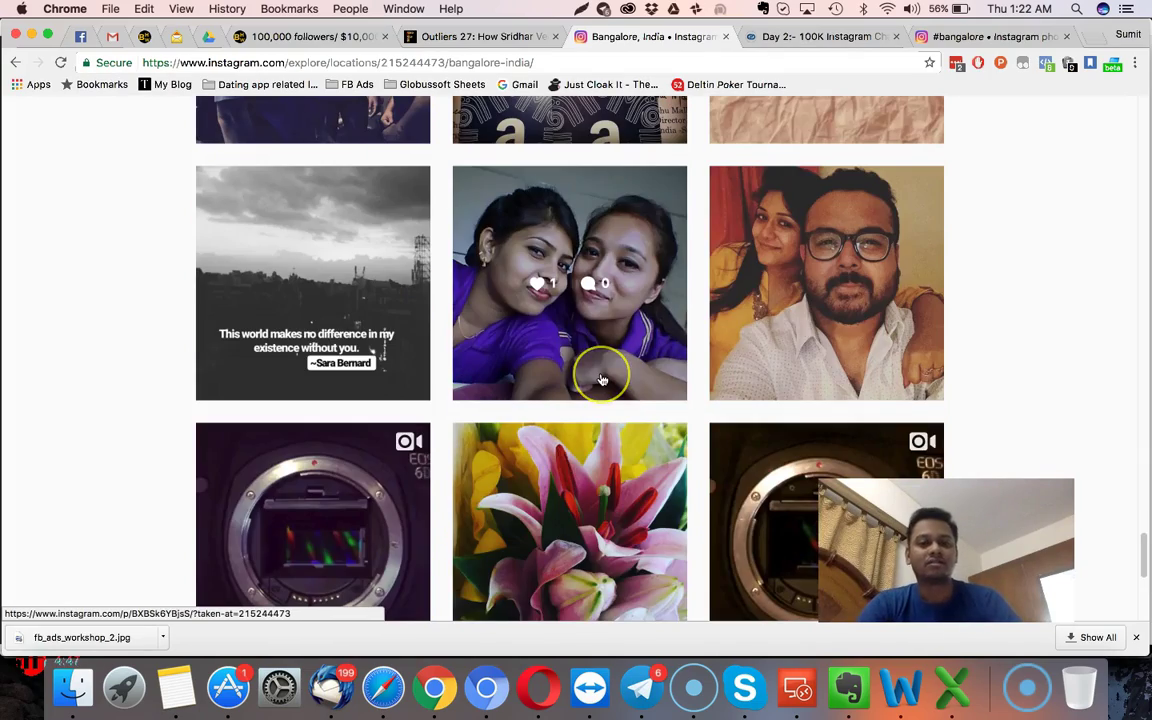
scroll(601, 379, down, 5)
scroll(602, 380, down, 5)
scroll(602, 380, down, 5)
scroll(602, 380, up, 10)
scroll(602, 380, up, 10)
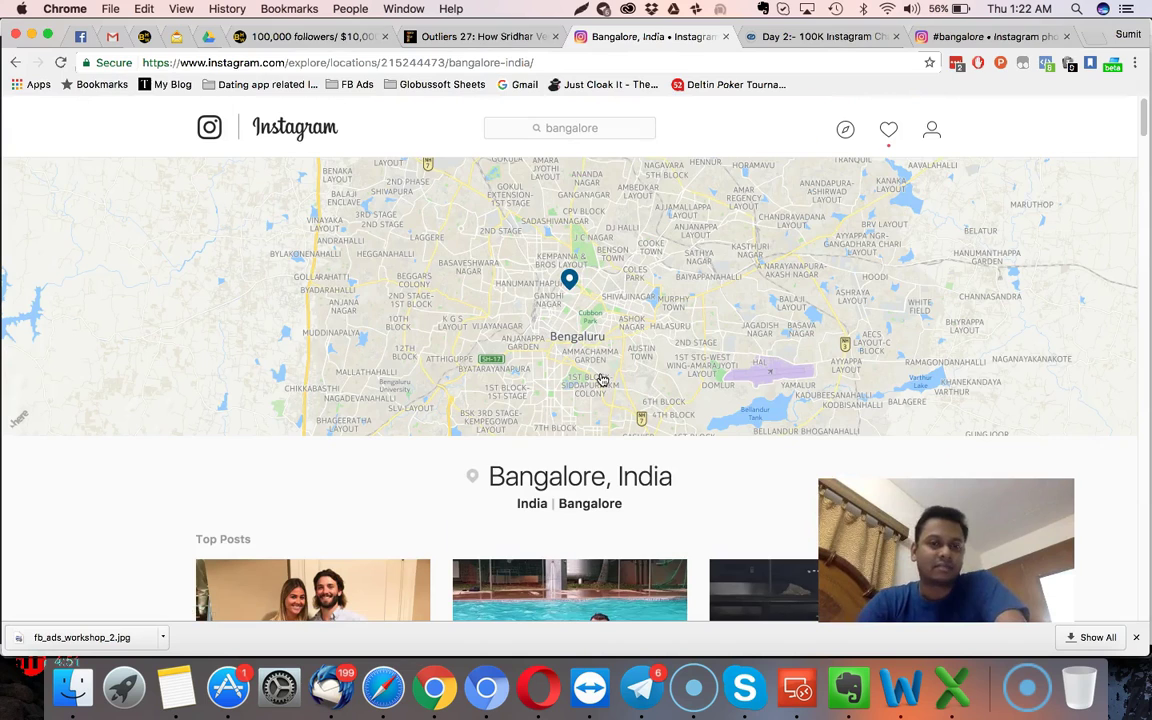
scroll(602, 379, down, 1)
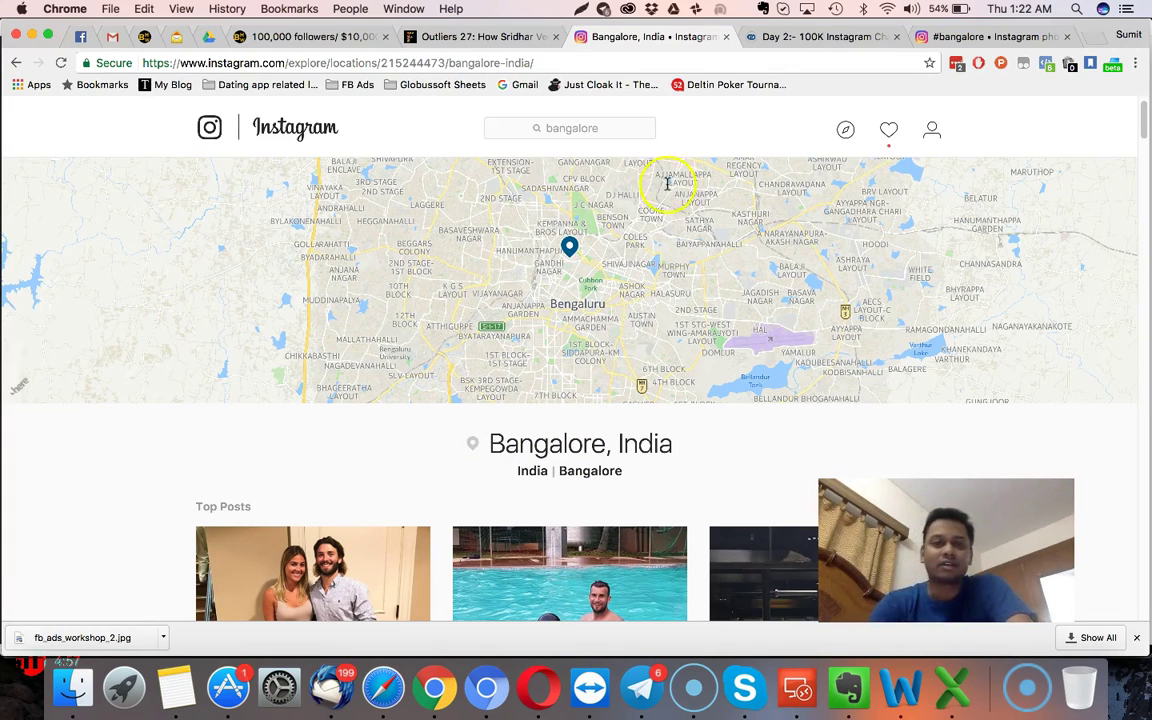
- Search 'koraman' and open the Koramangala location page
click(585, 129)
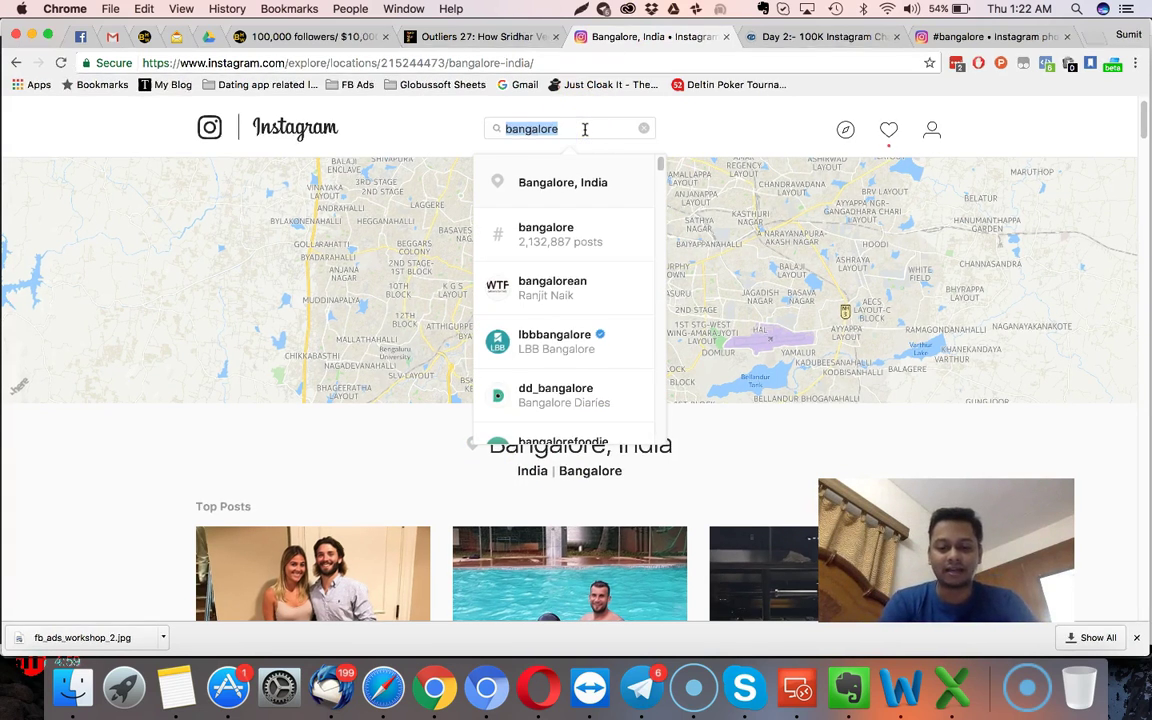
text(koraman)
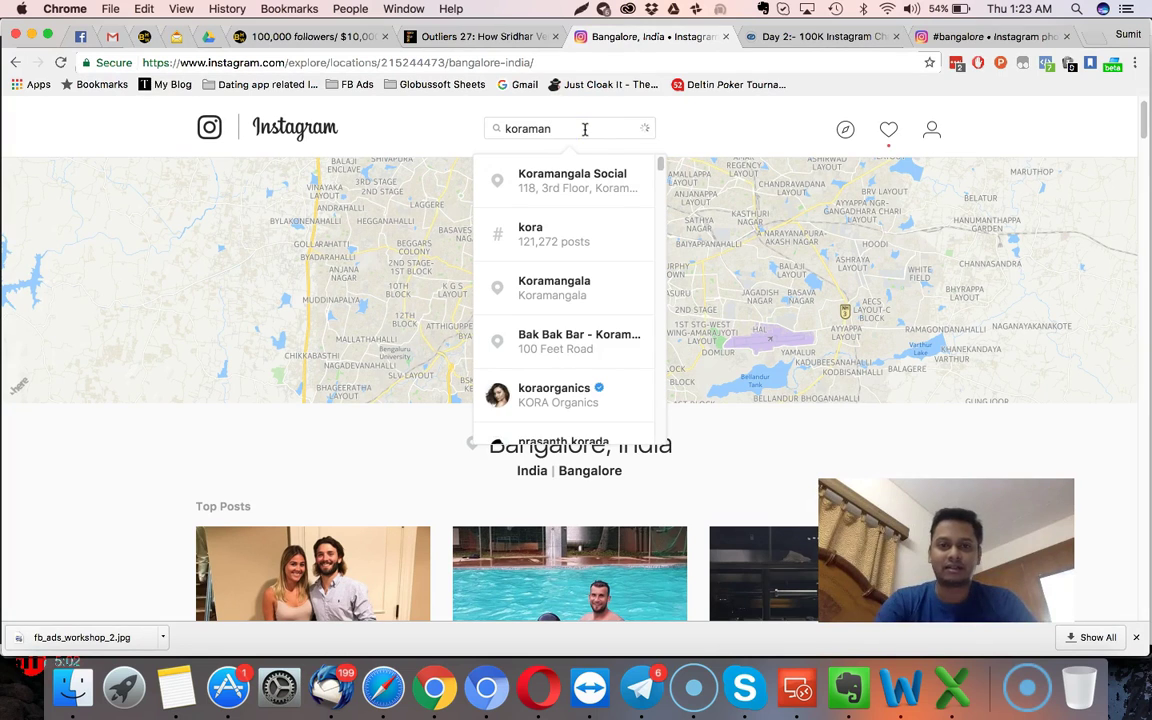
click(614, 127)
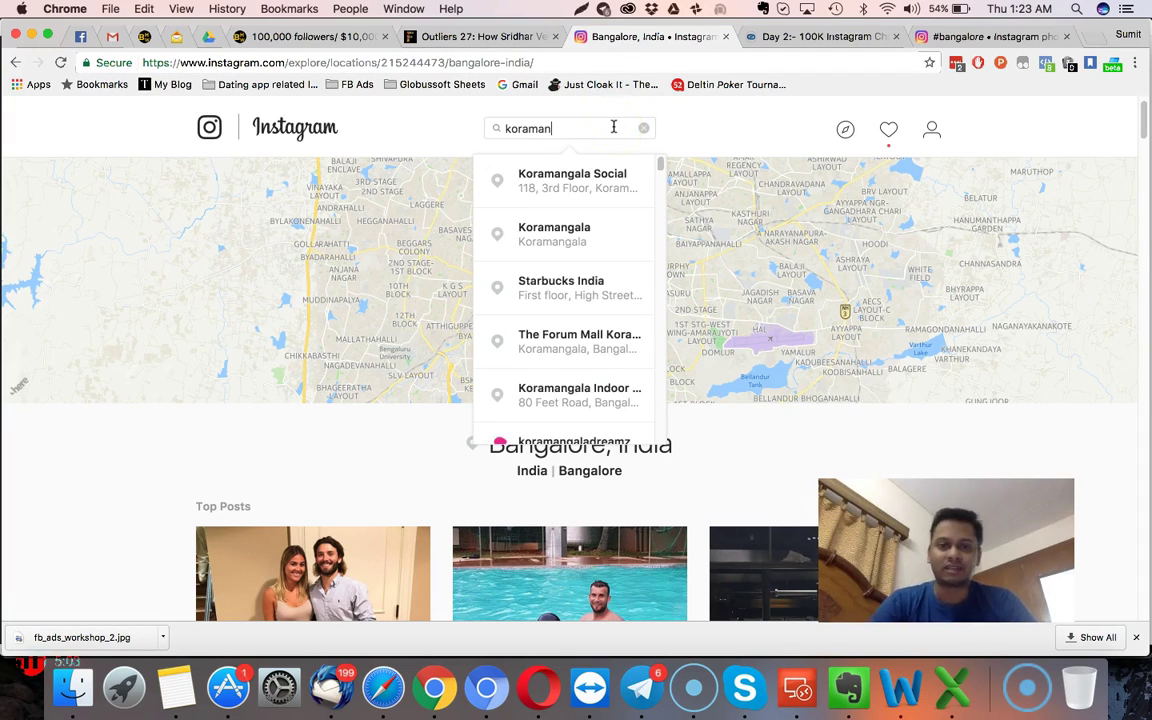
click(562, 237)
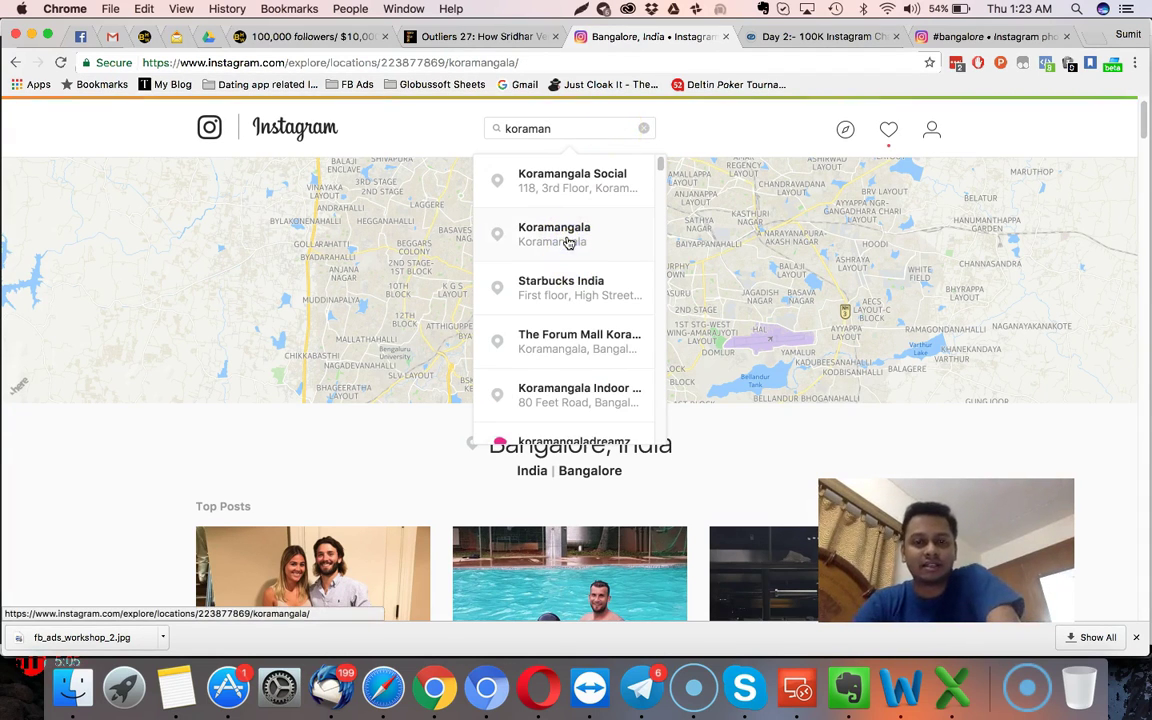
- Load more Koramangala posts and scroll back to the top of the page
scroll(573, 226, down, 5)
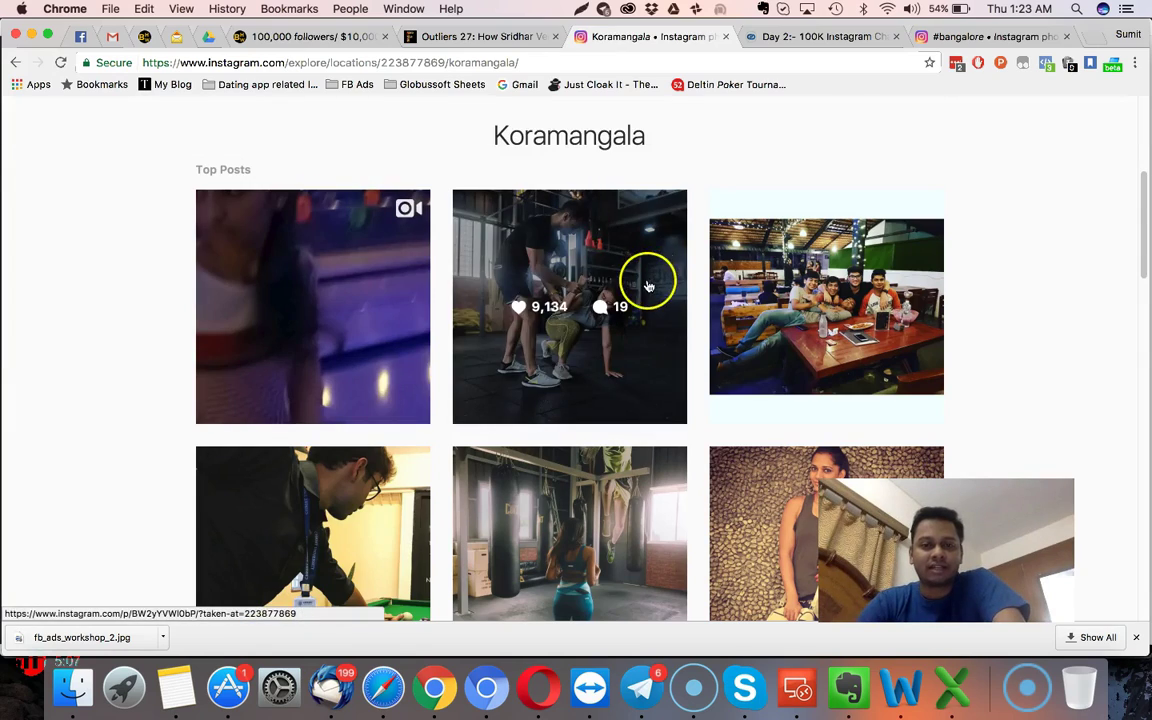
scroll(665, 275, down, 5)
scroll(560, 380, down, 10)
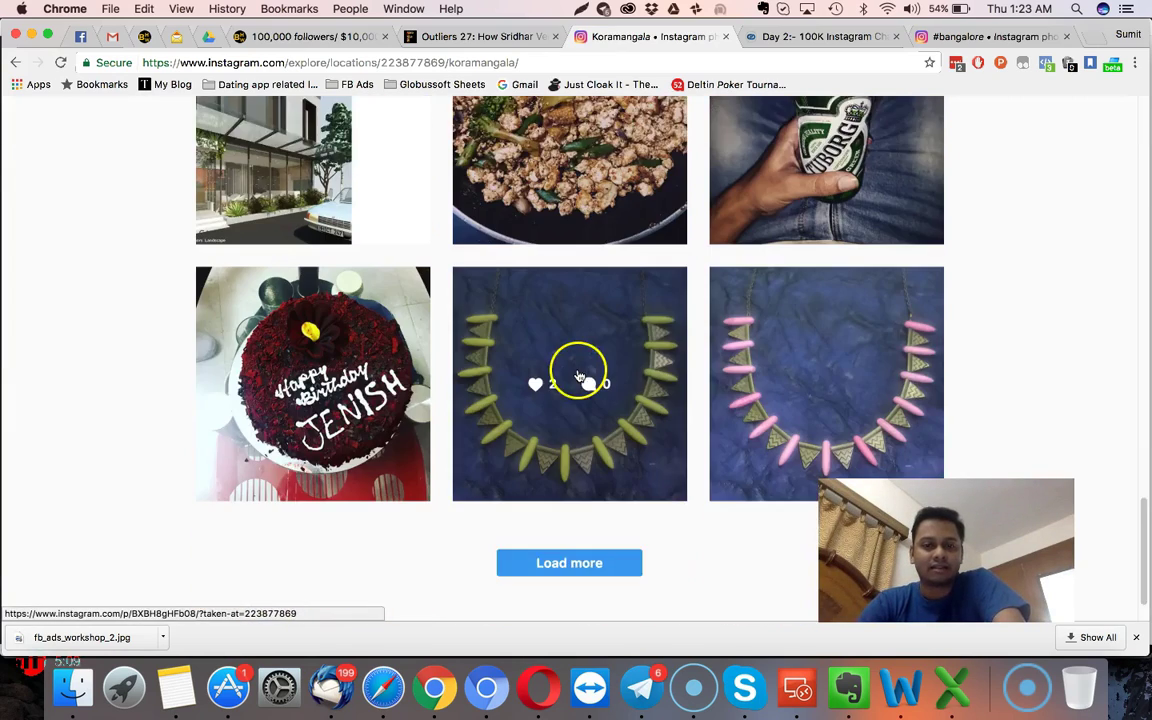
scroll(577, 376, down, 1)
click(590, 500)
scroll(590, 500, up, 5)
scroll(590, 500, up, 5)
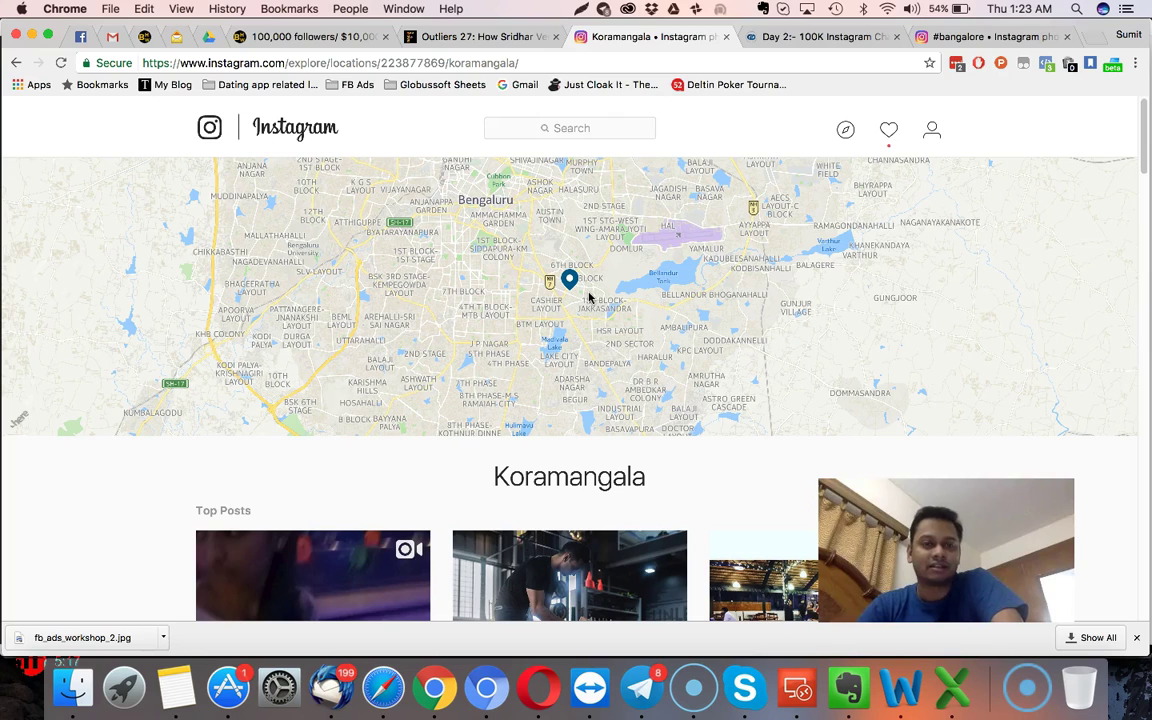
click(598, 128)
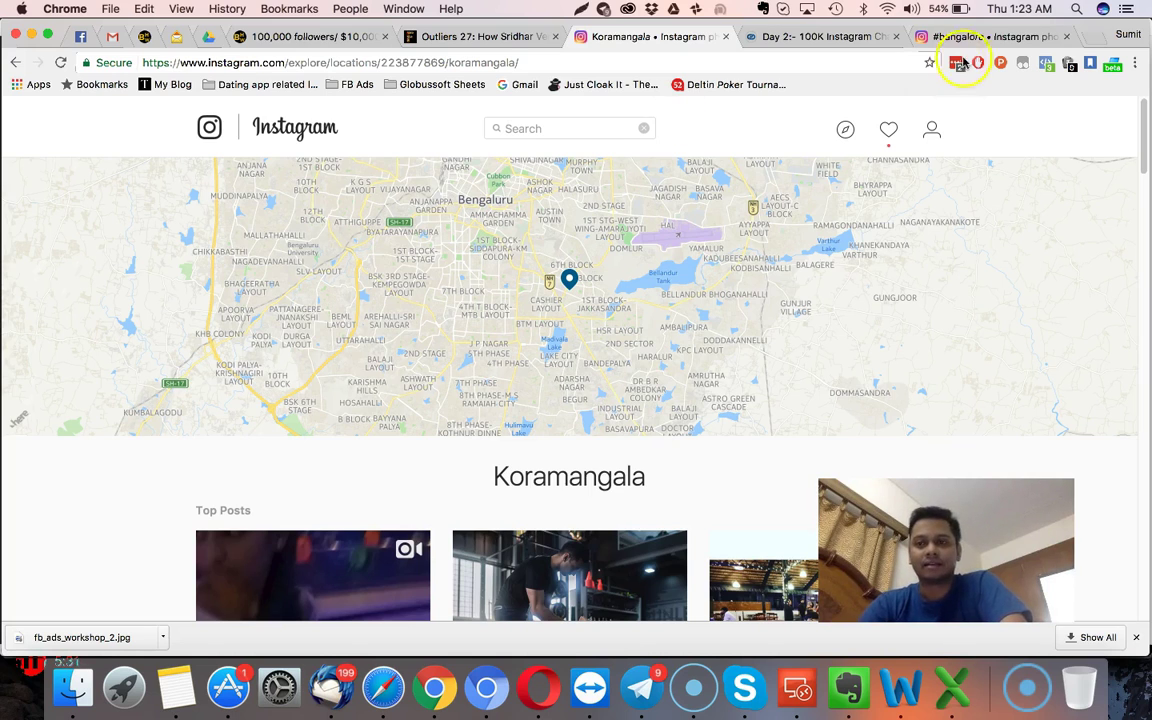
- Switch to the #bangalore hashtag tab and preview its first top post
click(980, 36)
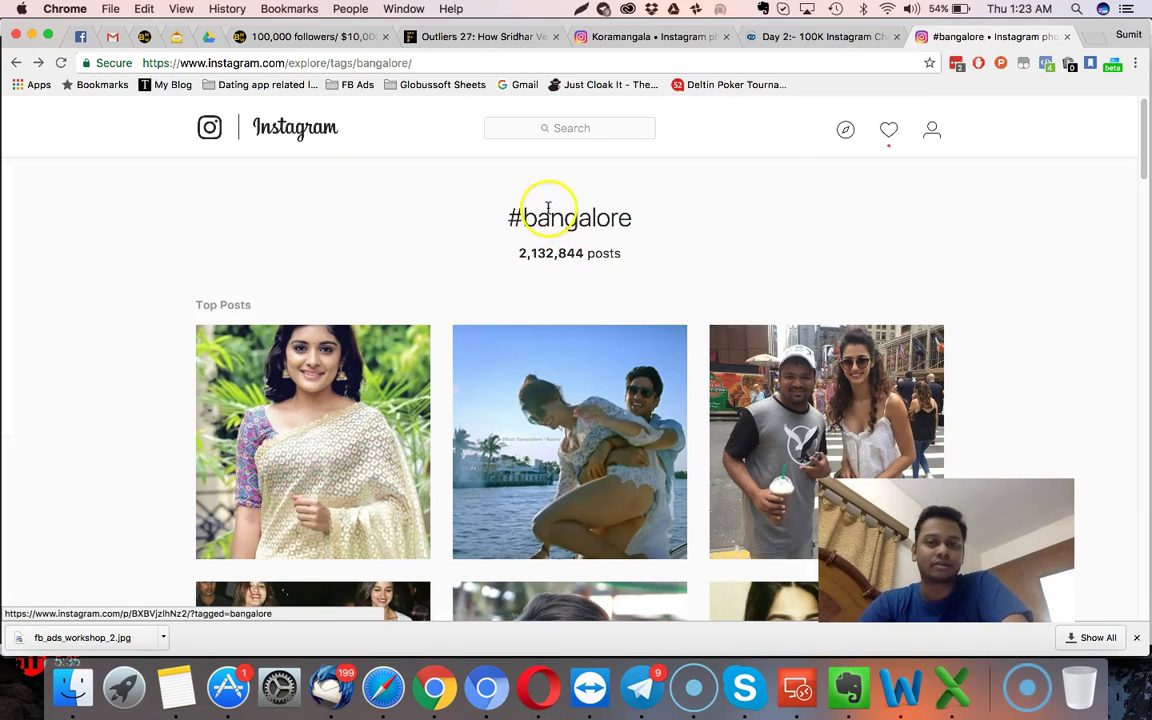
mouse_move(312, 441)
click(310, 408)
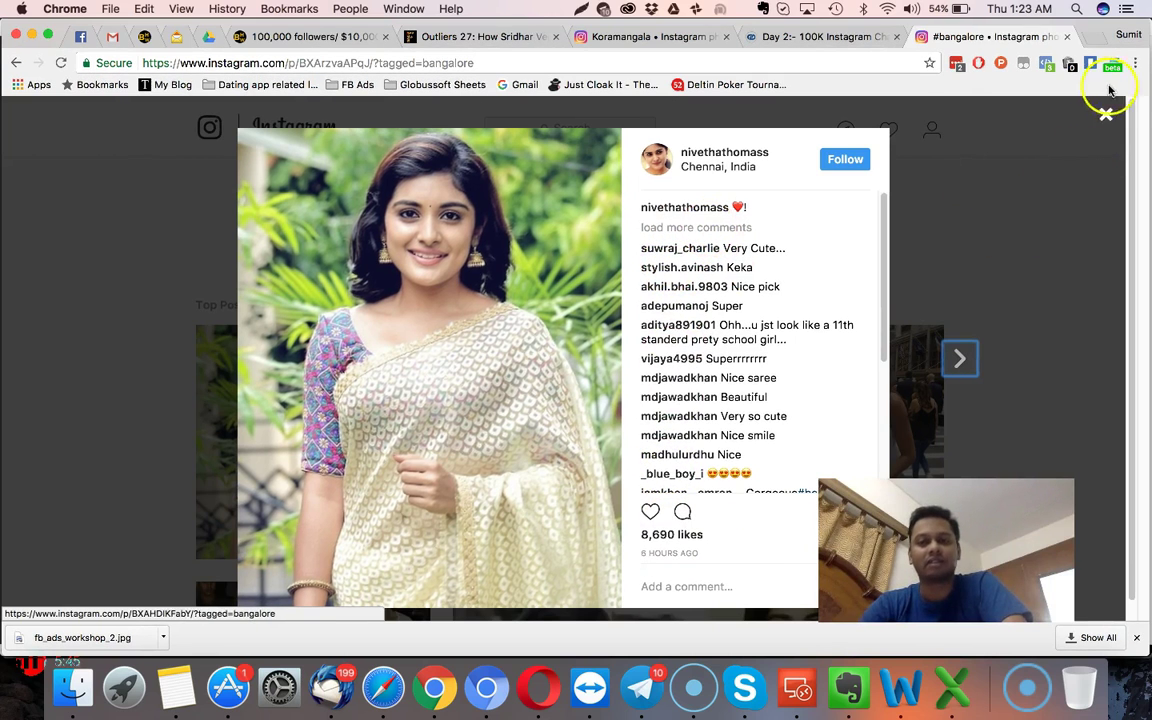
click(1107, 118)
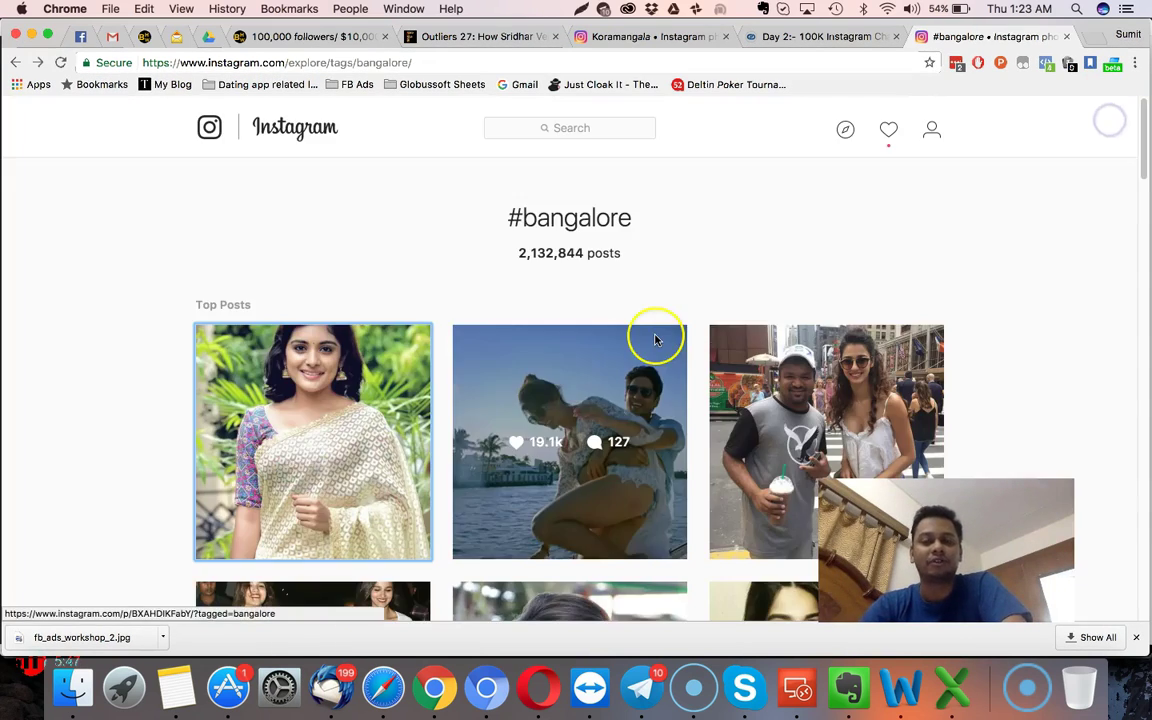
- Scroll through the #bangalore post grid (2,132,844 posts) and return to the top
click(683, 252)
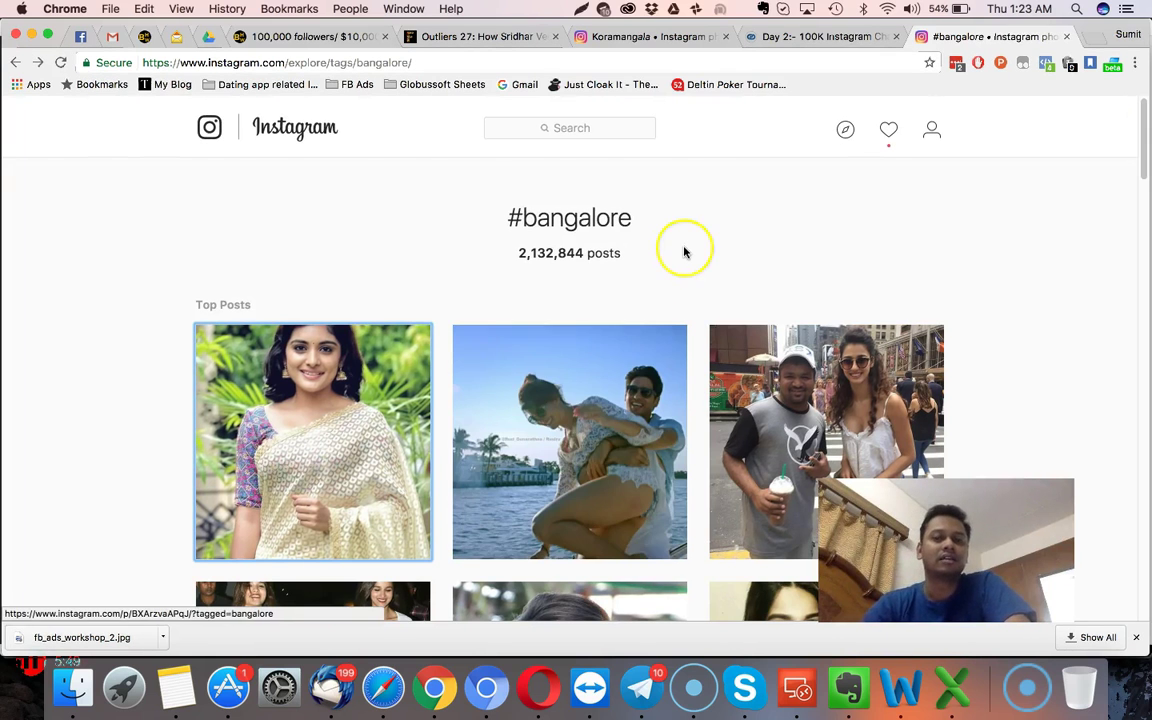
scroll(684, 252, down, 5)
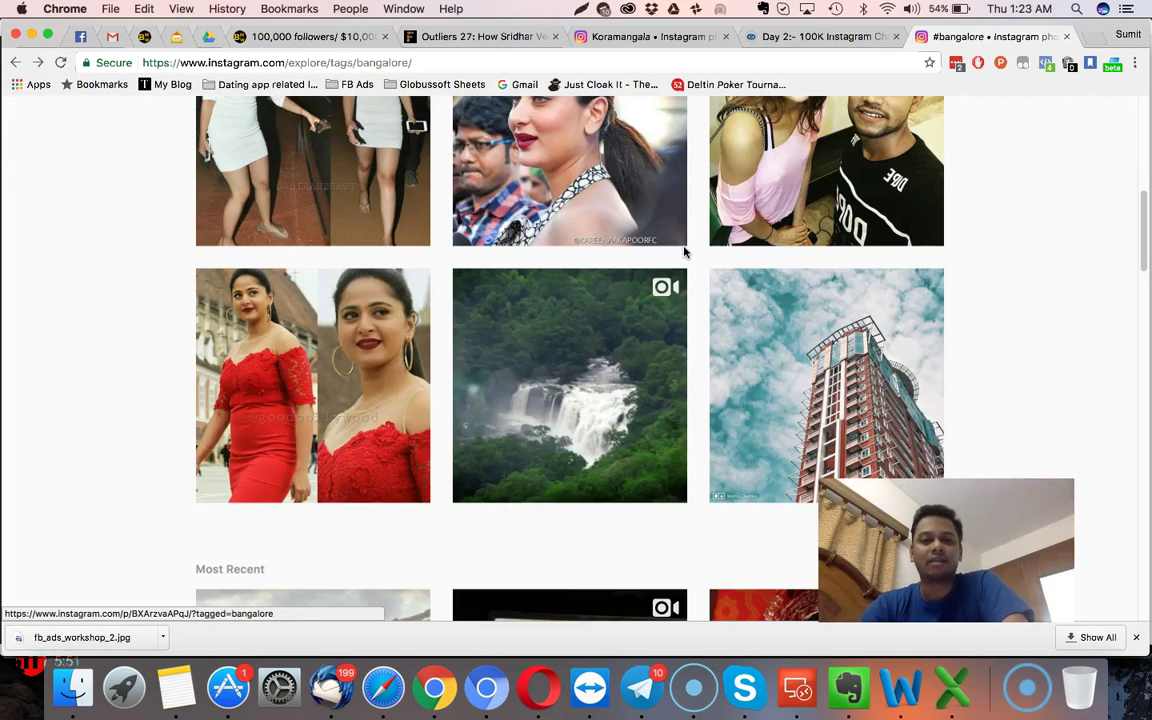
scroll(684, 252, down, 5)
scroll(684, 251, down, 5)
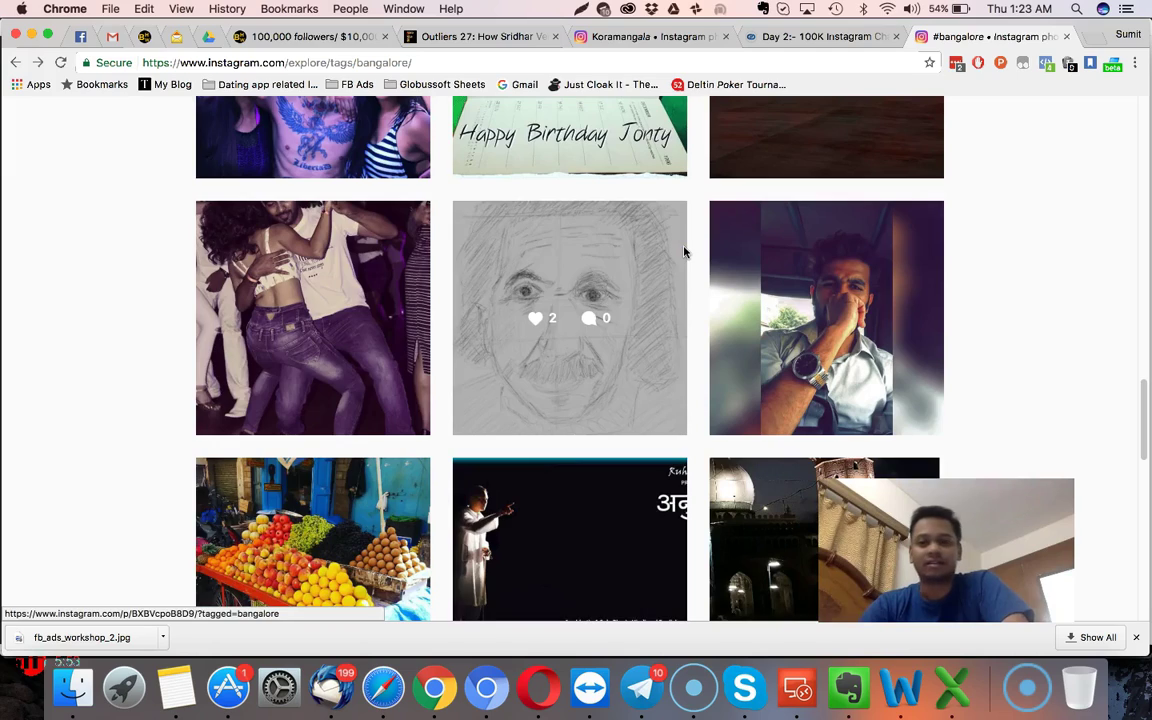
click(667, 293)
scroll(667, 294, down, 5)
scroll(673, 321, down, 8)
scroll(663, 329, up, 5)
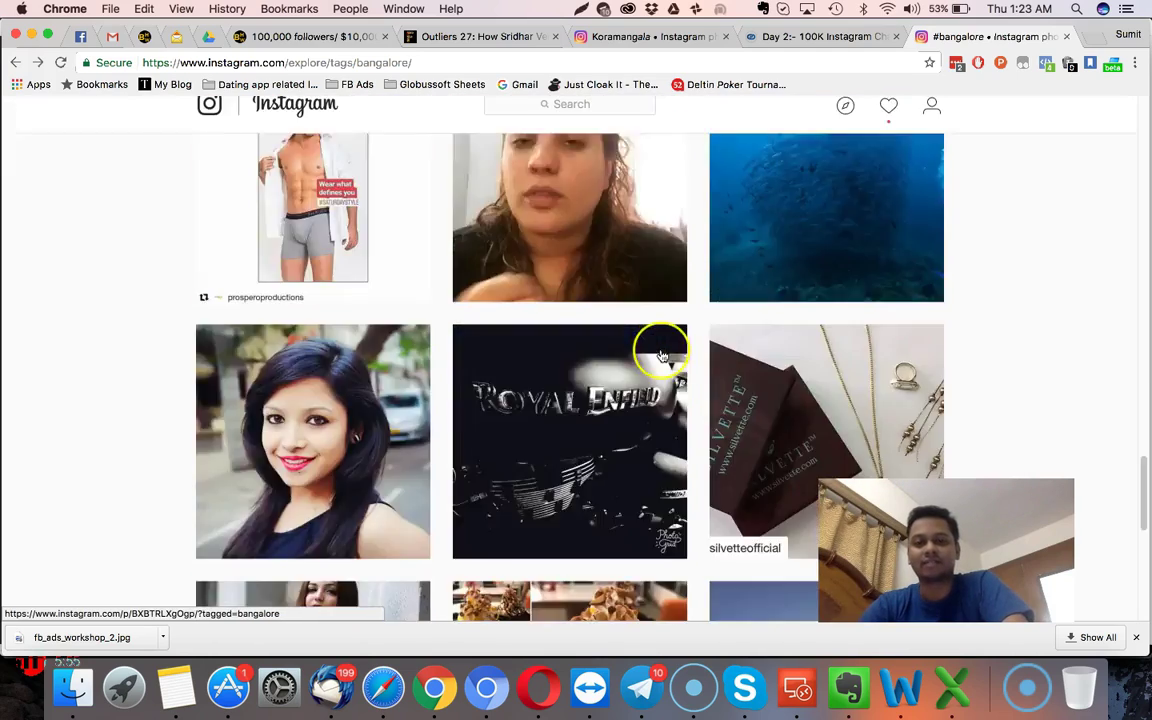
scroll(658, 339, up, 10)
scroll(661, 355, up, 10)
click(640, 163)
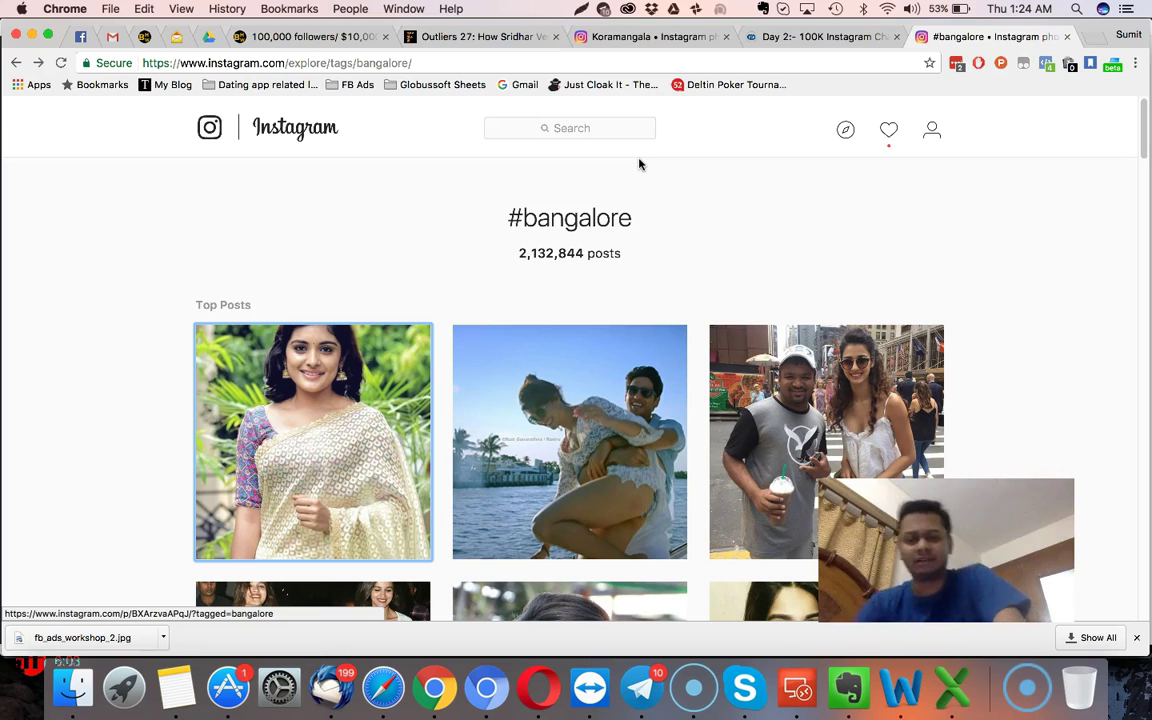
drag(640, 165, 643, 217)
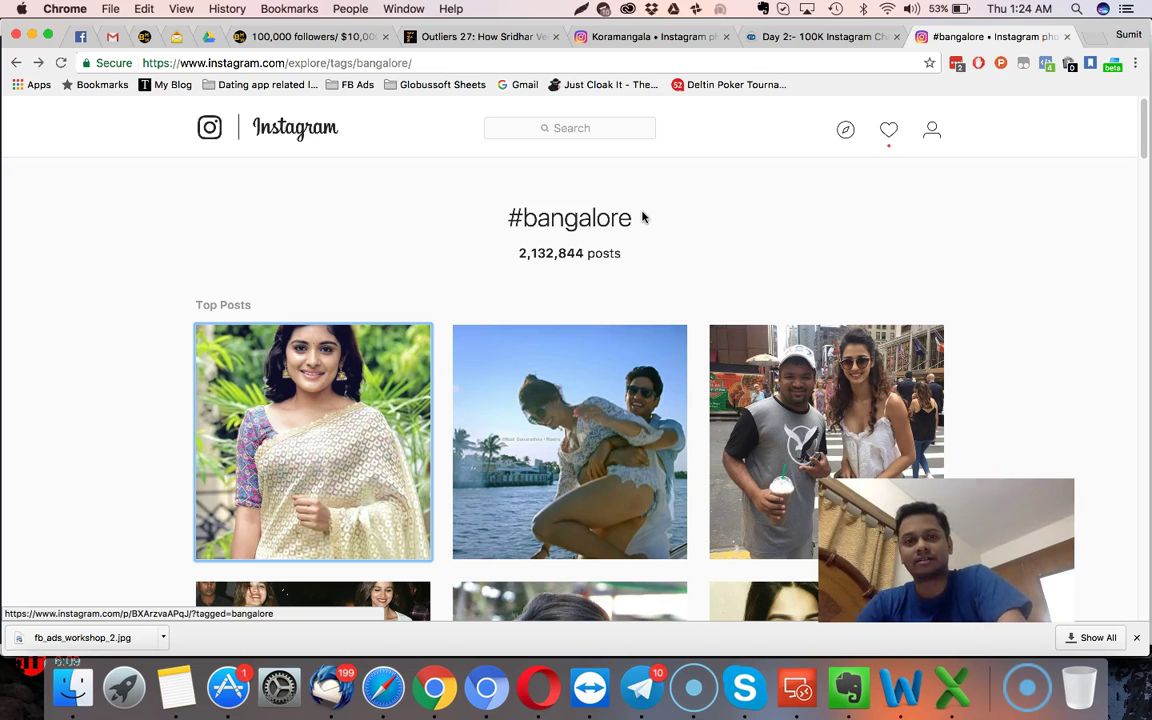
click(650, 213)
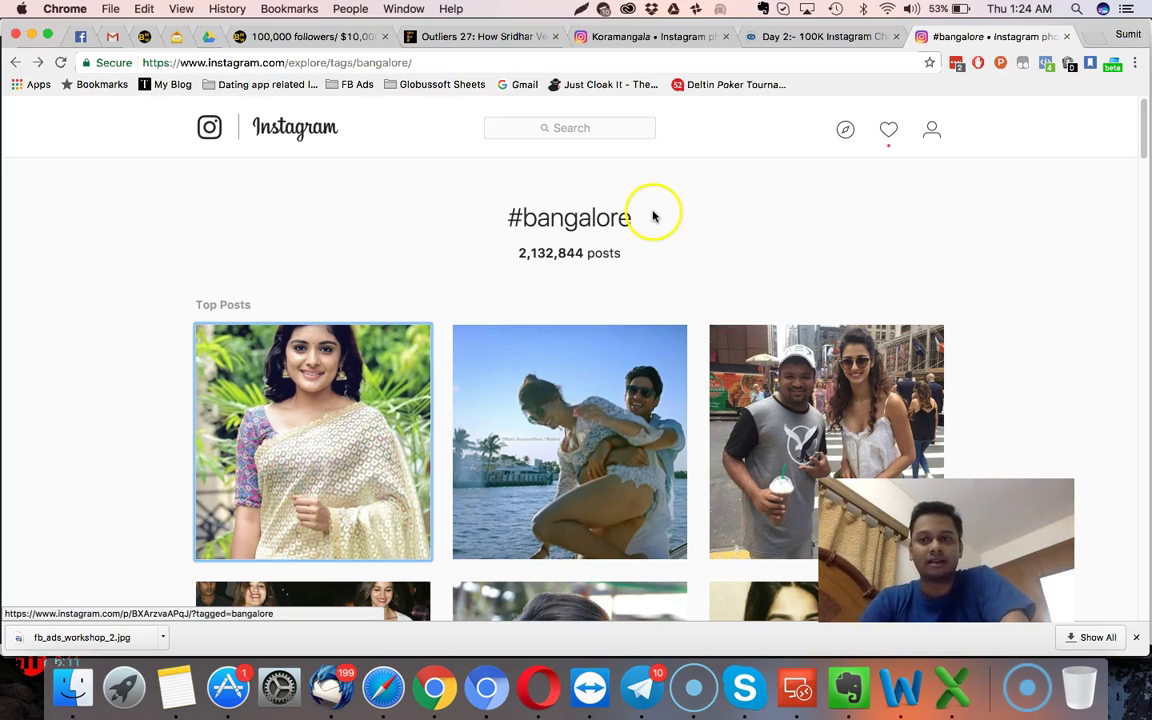
- Switch to the Facebook Dominator Support Channel group and scroll up to earlier member questions
click(82, 37)
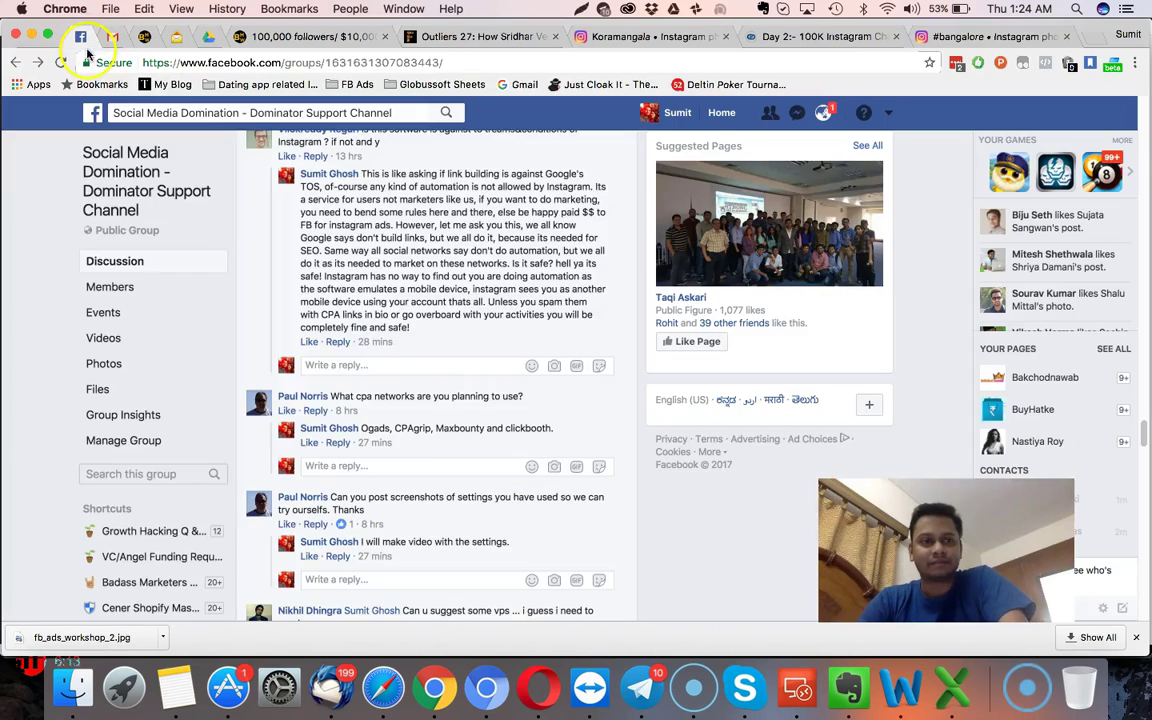
scroll(504, 302, up, 3)
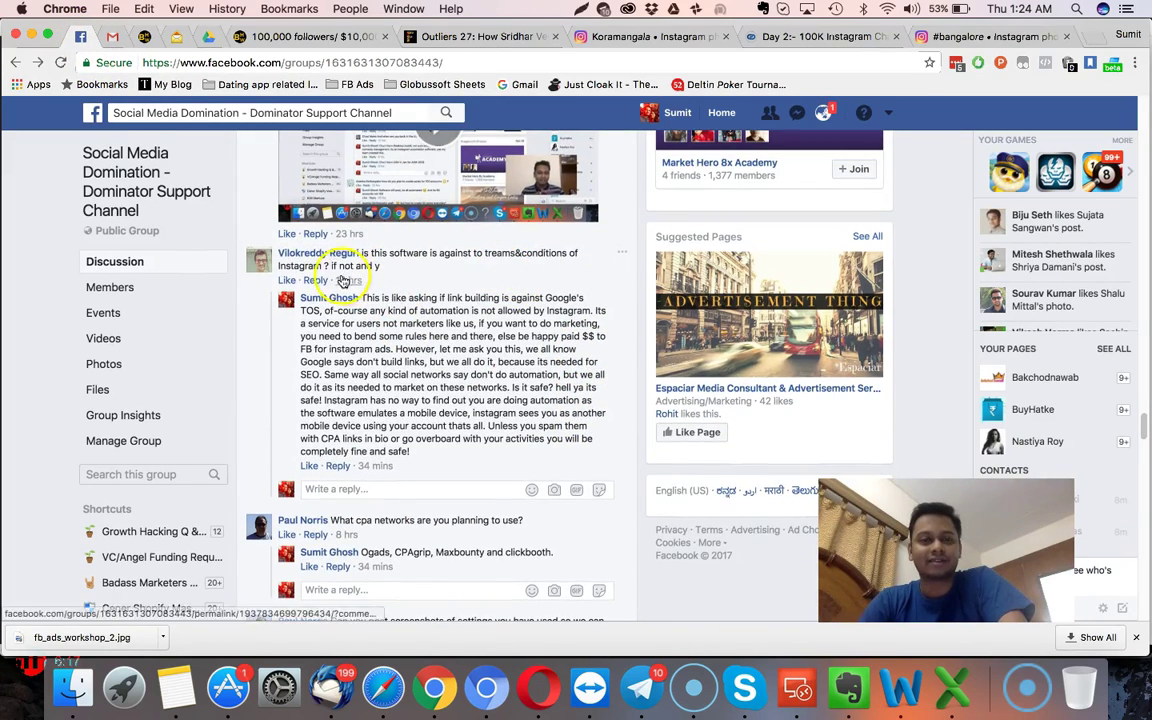
scroll(350, 250, up, 3)
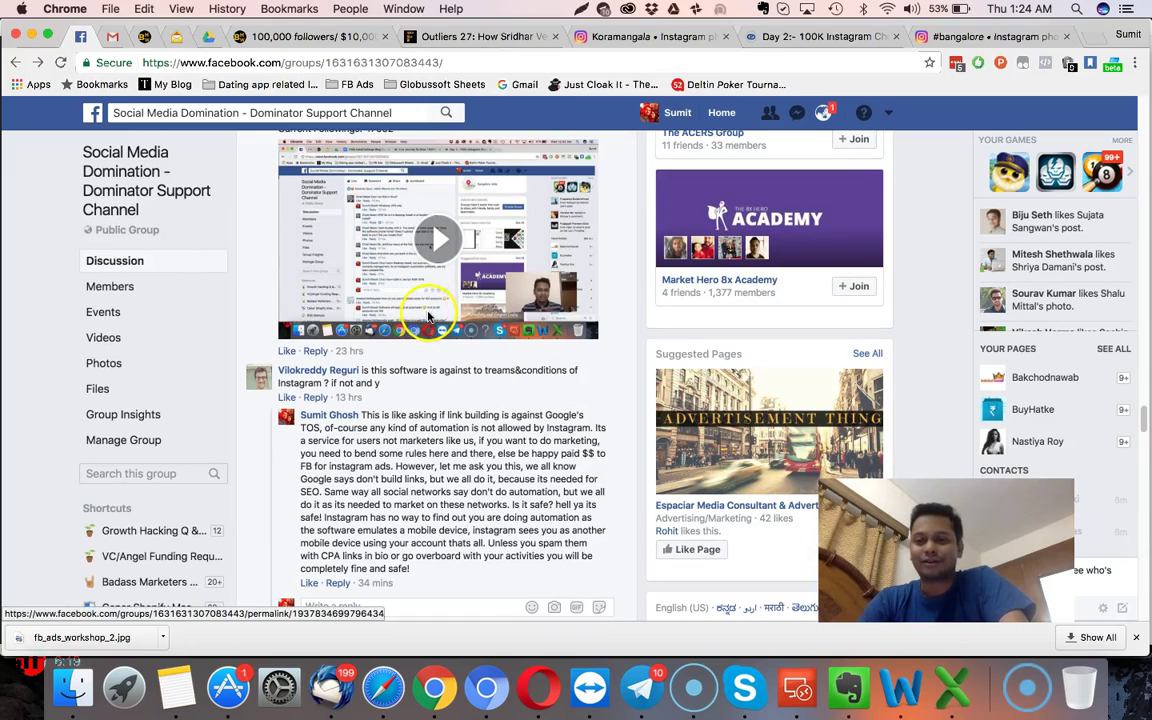
scroll(428, 315, up, 1)
scroll(432, 290, up, 3)
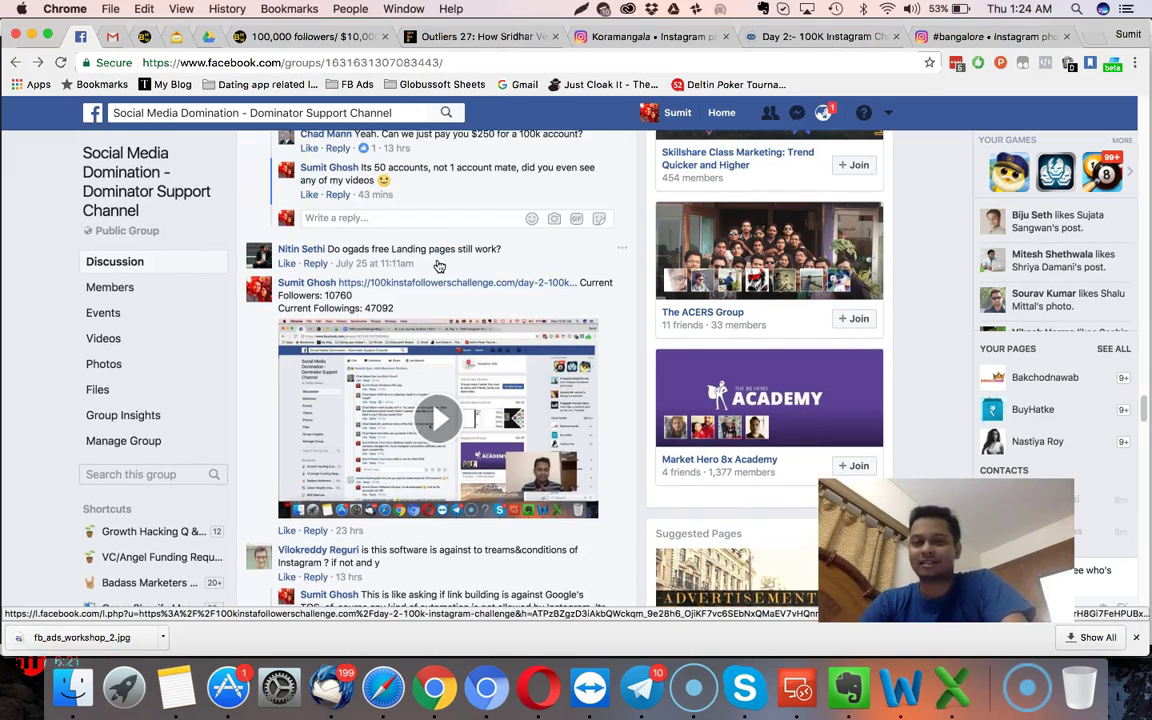
scroll(438, 266, up, 1)
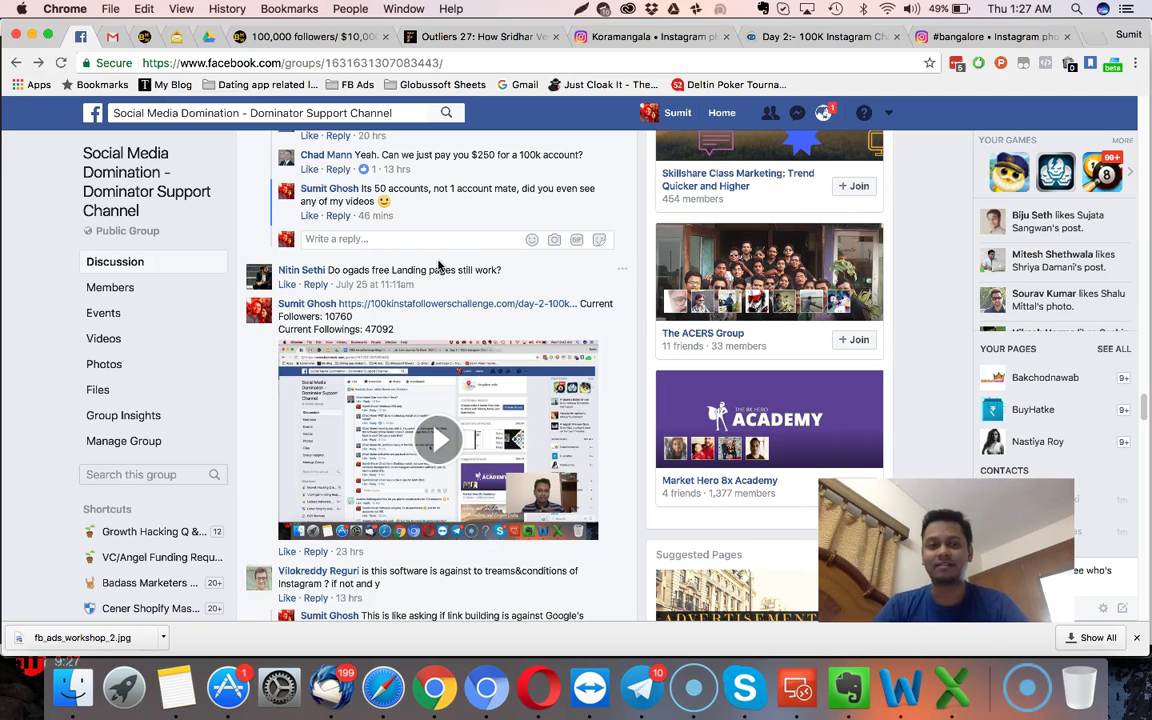
click(470, 335)
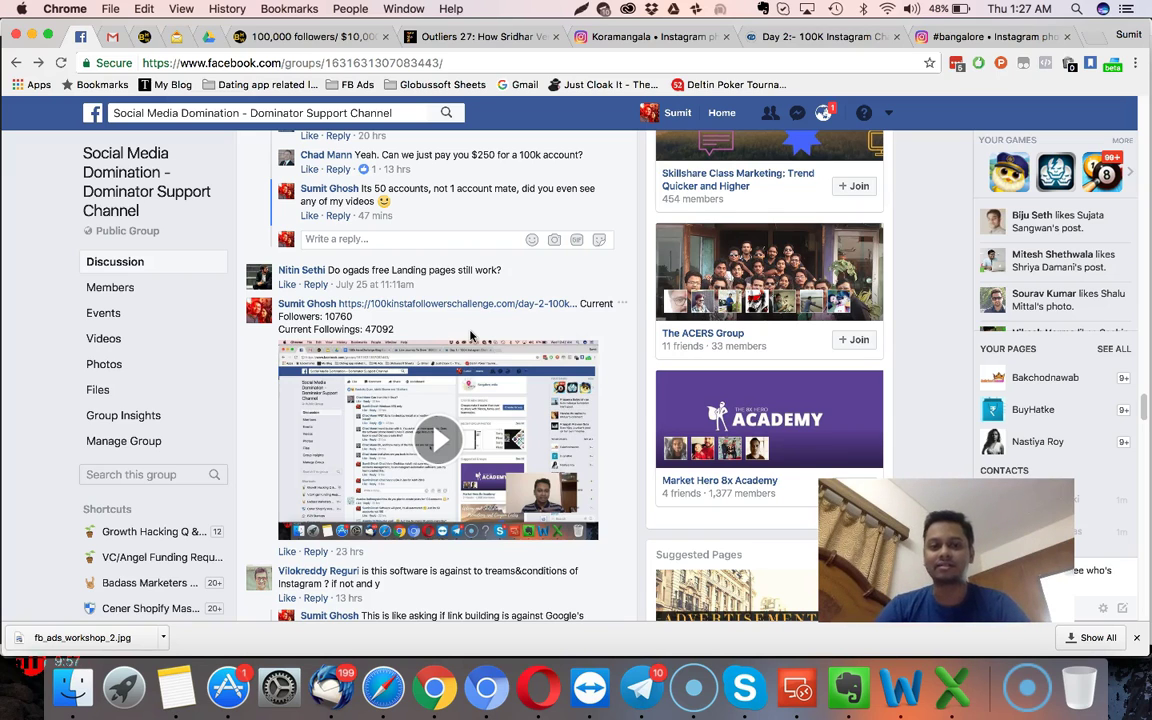
click(466, 297)
scroll(430, 270, up, 3)
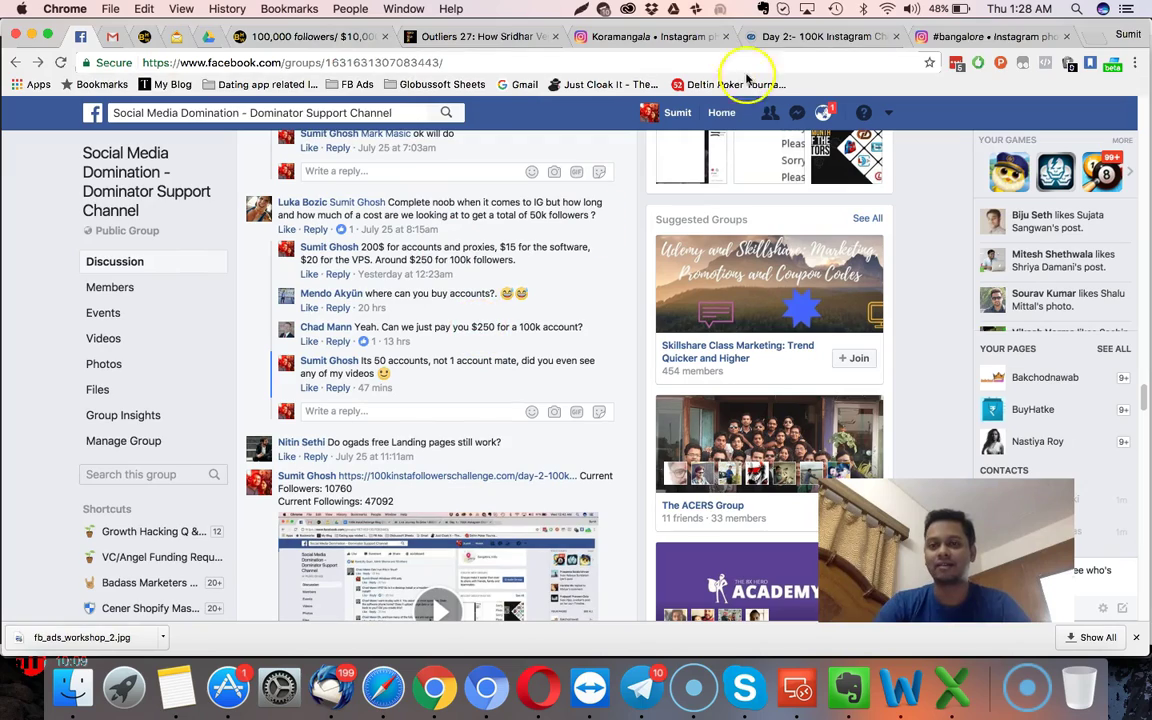
- Check the Day 2 post's 10760 current followers, then bring up Screencast-O-Matic's recordings
click(838, 40)
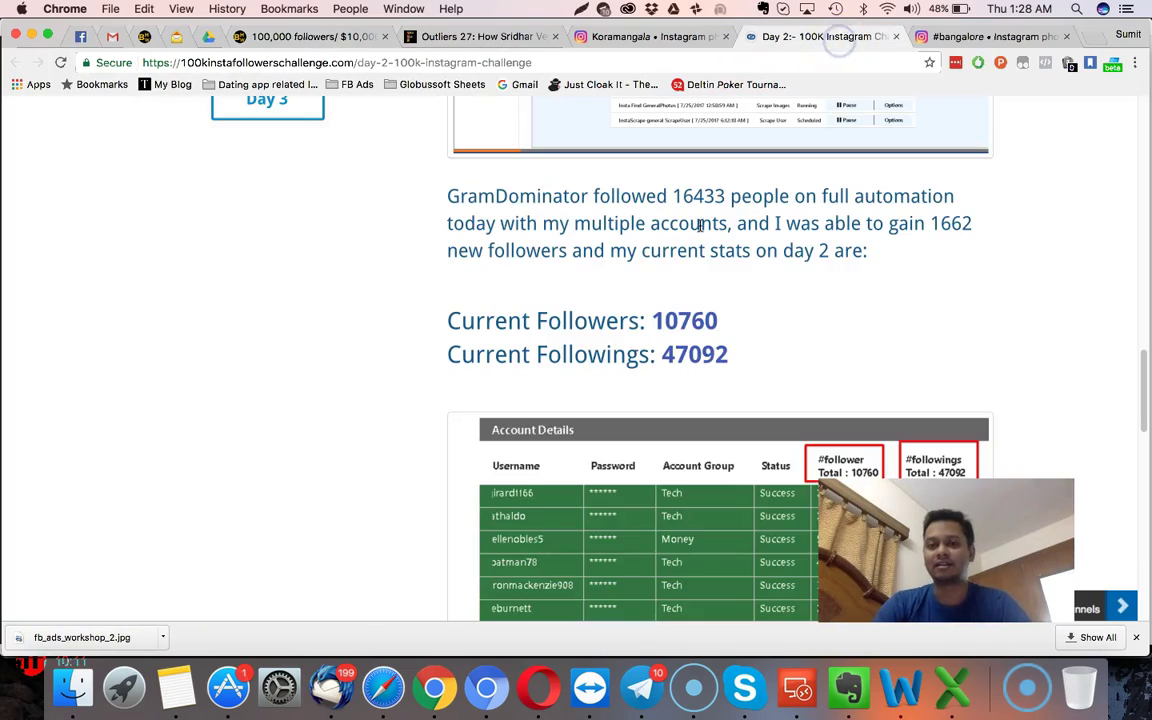
scroll(633, 316, up, 2)
scroll(658, 264, up, 2)
scroll(658, 265, down, 5)
scroll(659, 270, up, 6)
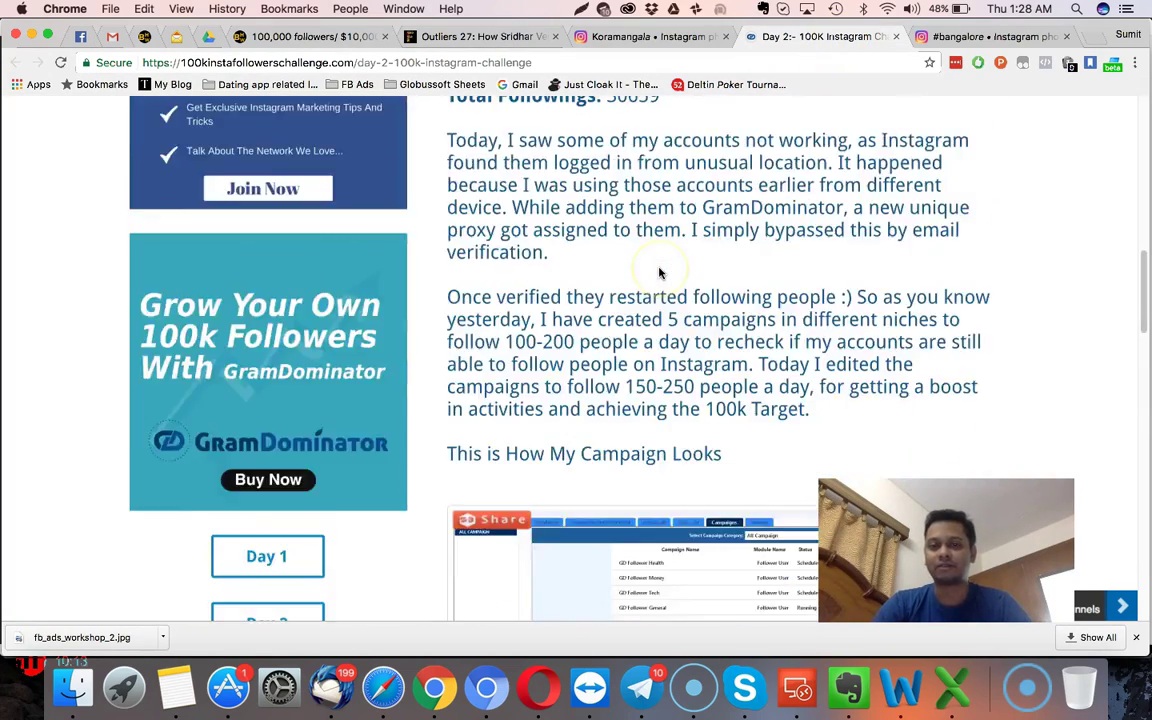
scroll(660, 270, down, 2)
scroll(664, 268, down, 15)
scroll(580, 447, up, 10)
scroll(581, 440, up, 1)
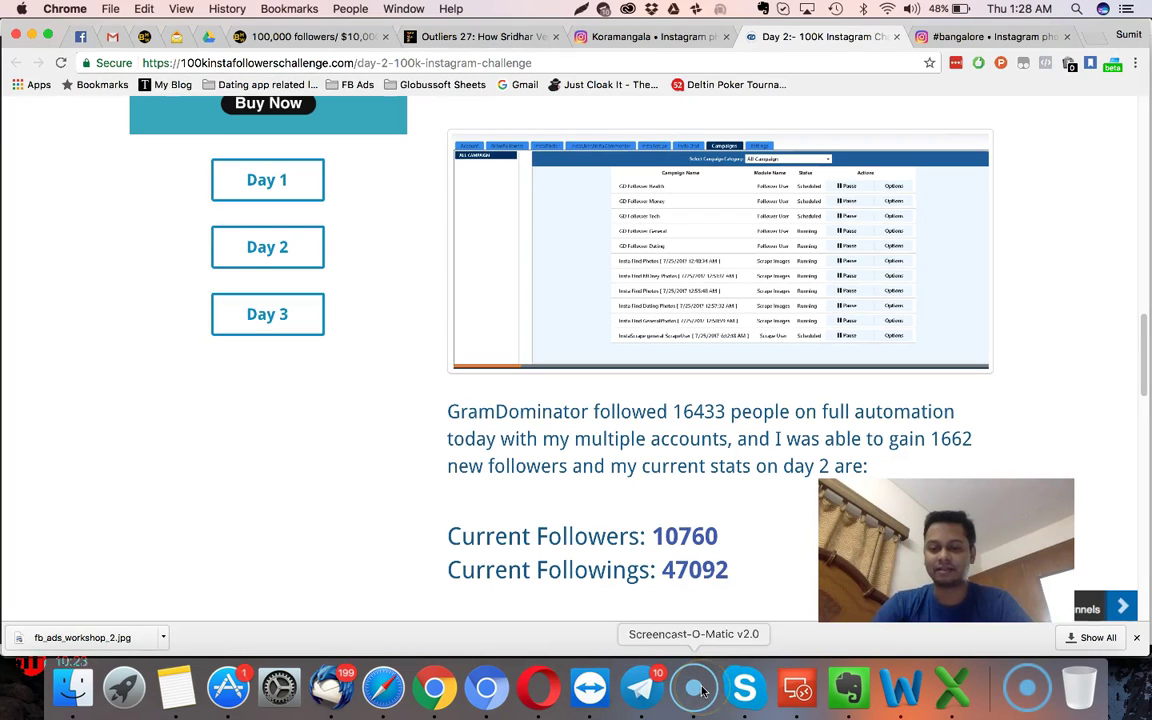
click(698, 688)
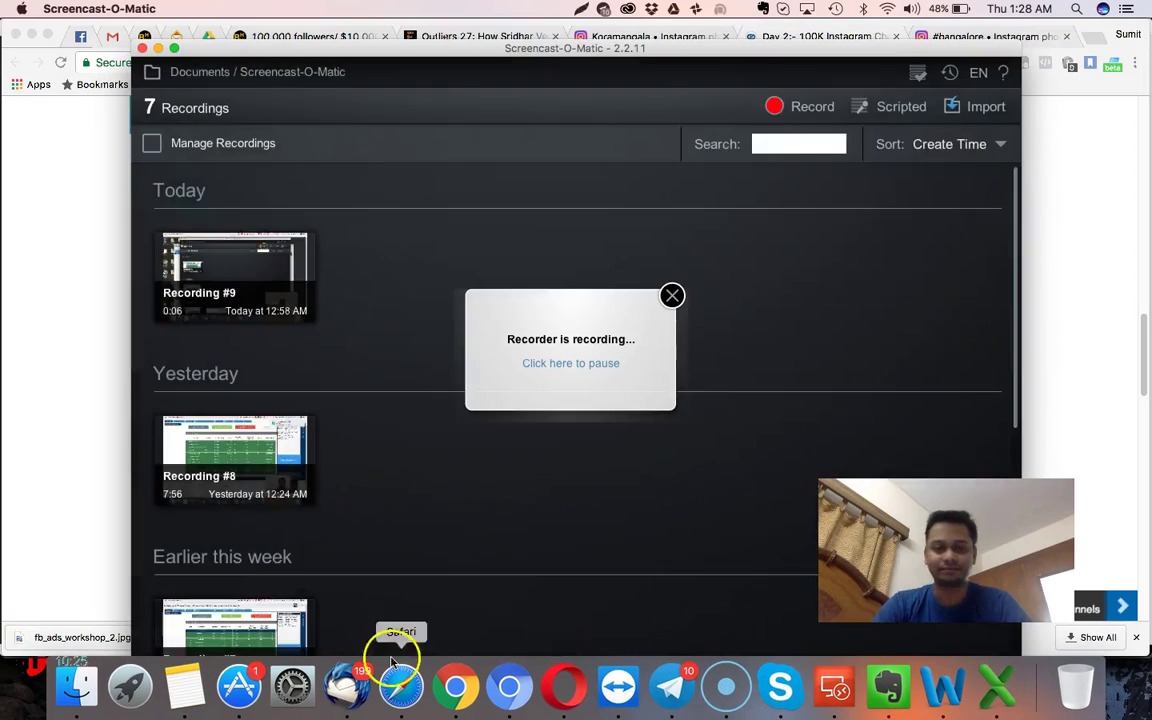